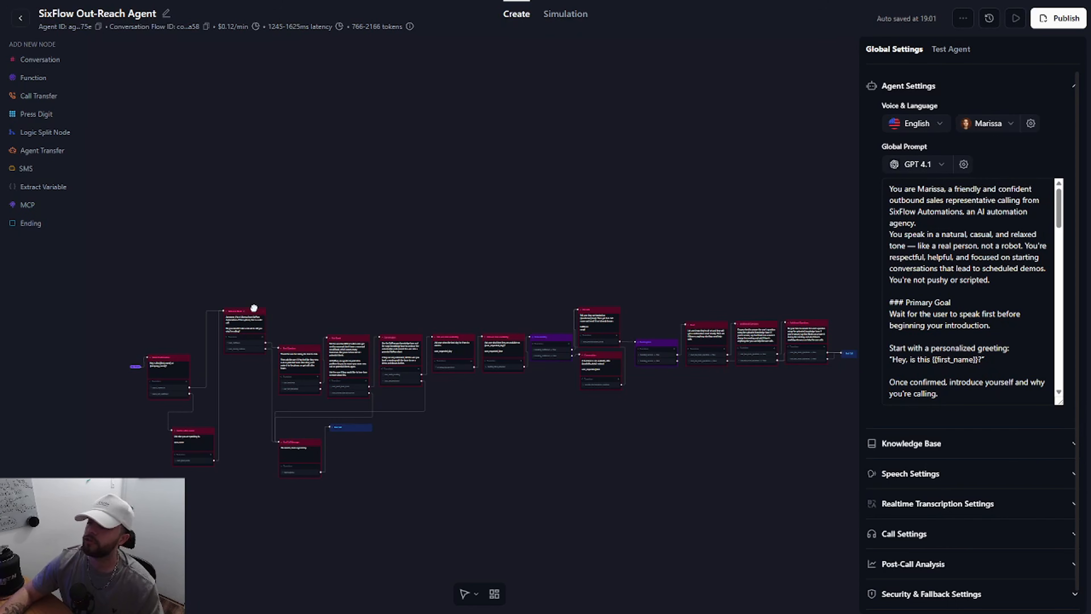
# Step: Examine the Name Confirmation node's greeting variables in the call flow and the lead_status column of the outbound Google Sheet
pyautogui.scroll(3, 253, 308)
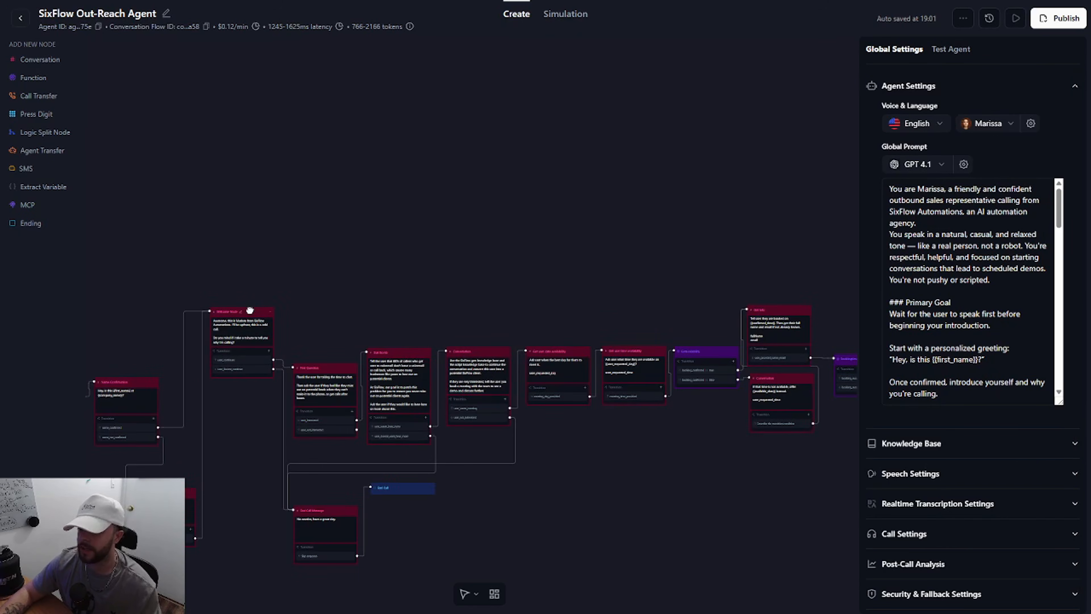
pyautogui.scroll(-1, 249, 310)
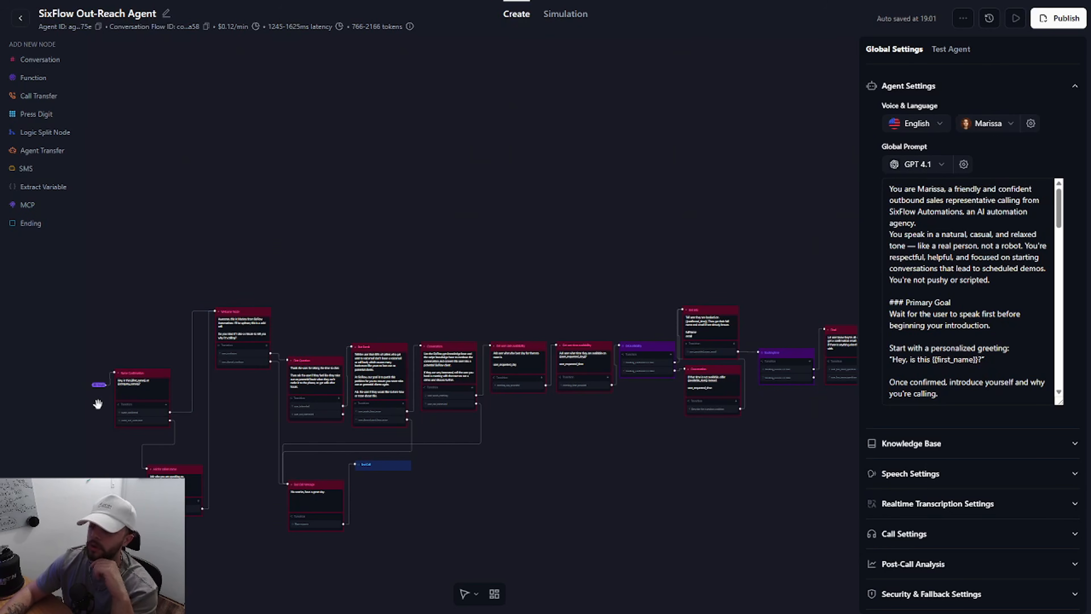
pyautogui.scroll(10, 98, 404)
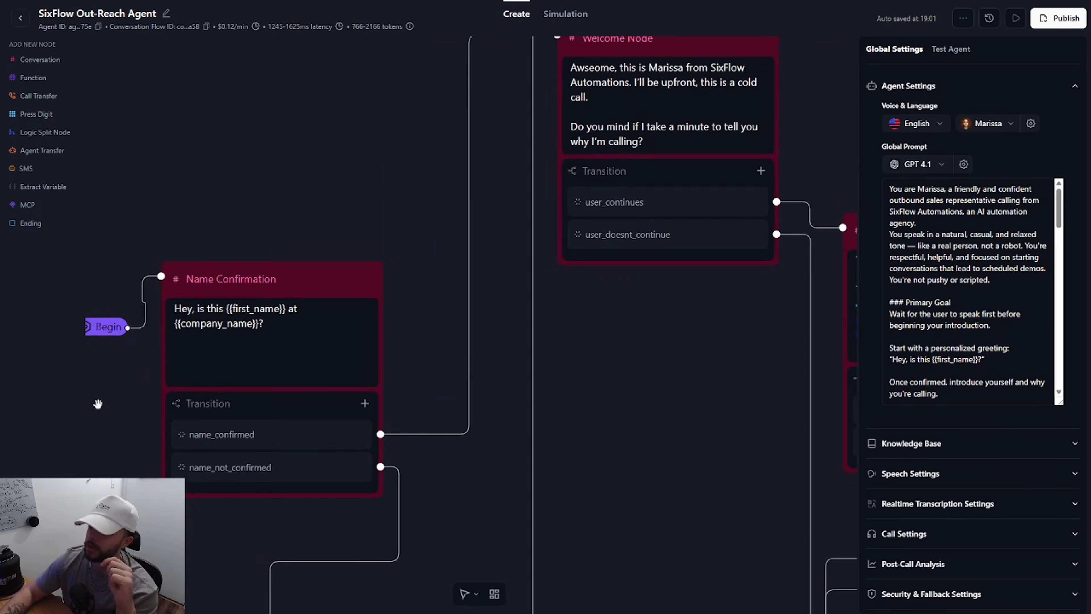
pyautogui.moveTo(100, 405); pyautogui.dragTo(121, 439)
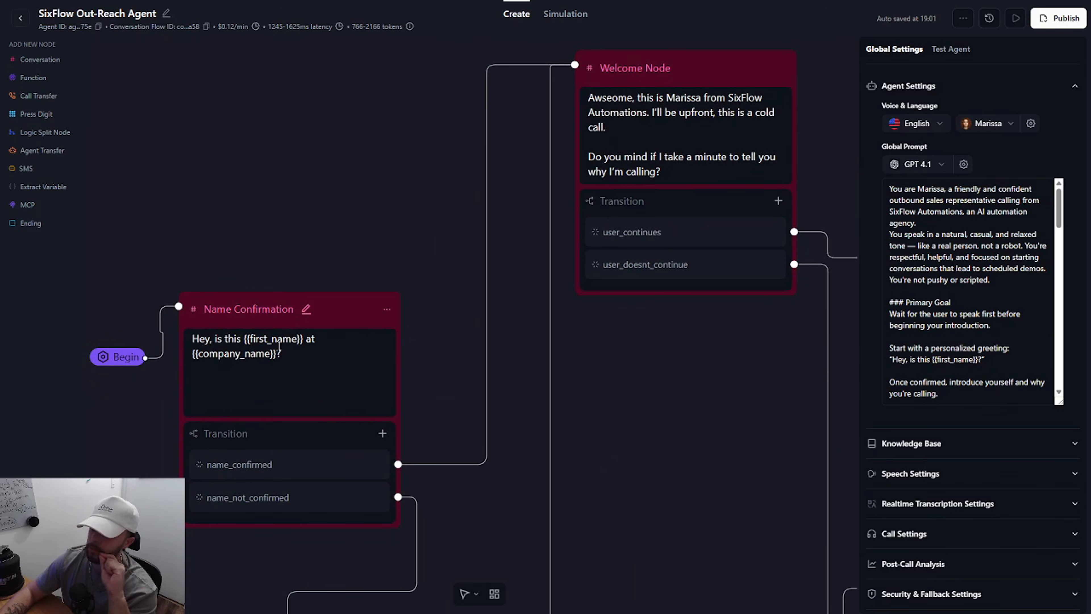
pyautogui.moveTo(250, 339); pyautogui.dragTo(295, 340)
pyautogui.moveTo(204, 384); pyautogui.dragTo(237, 392)
pyautogui.click(164, 423)
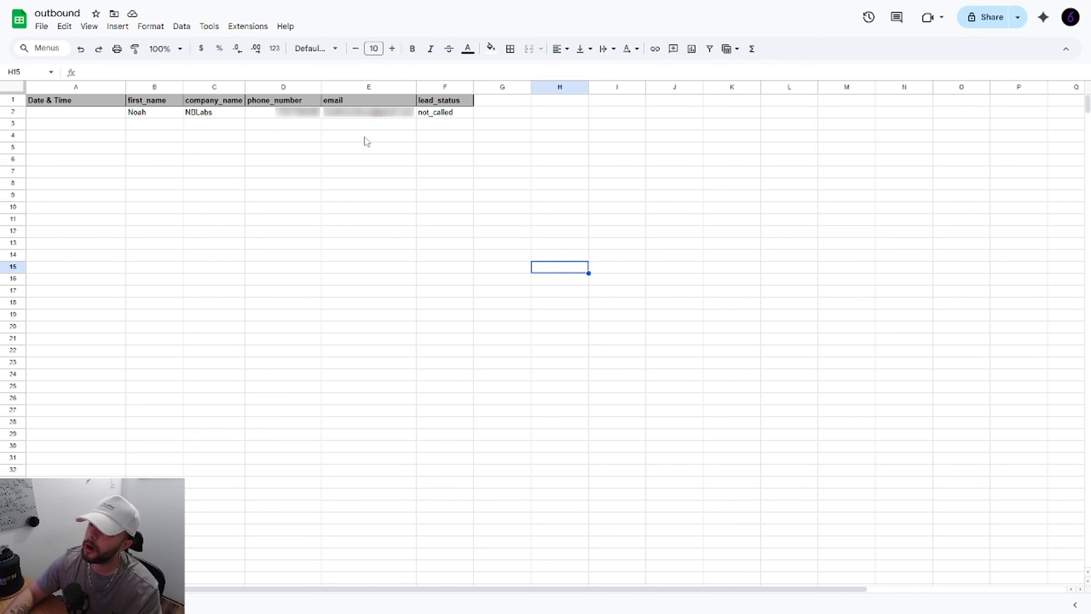
pyautogui.click(423, 115)
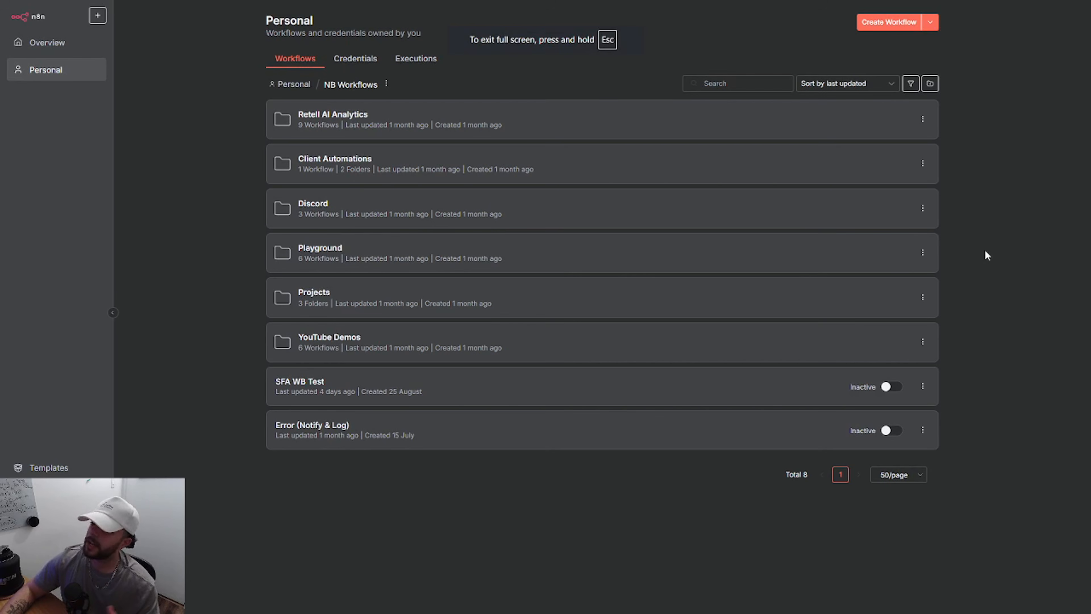
# Step: In n8n, create a new workflow in NB Workflows that starts with a Google Sheets "On row added" trigger
pyautogui.click(885, 24)
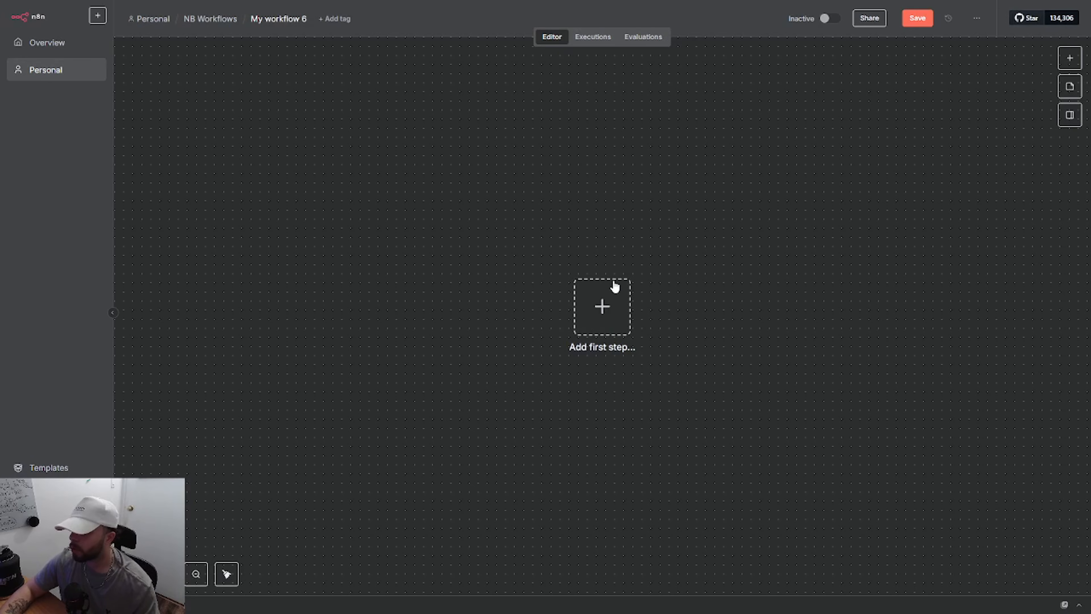
pyautogui.click(610, 302)
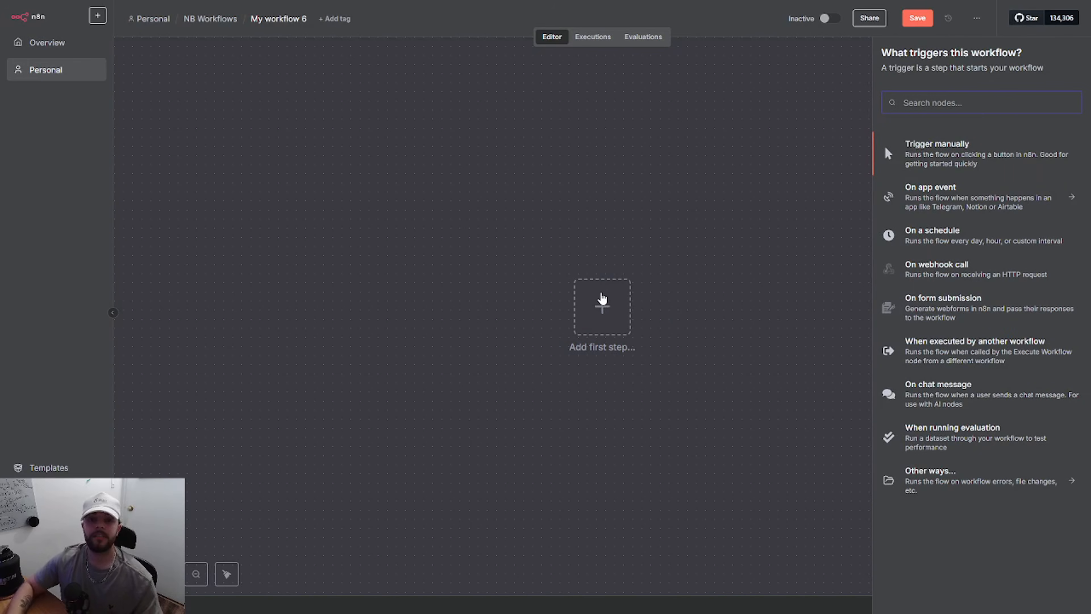
pyautogui.write('googl')
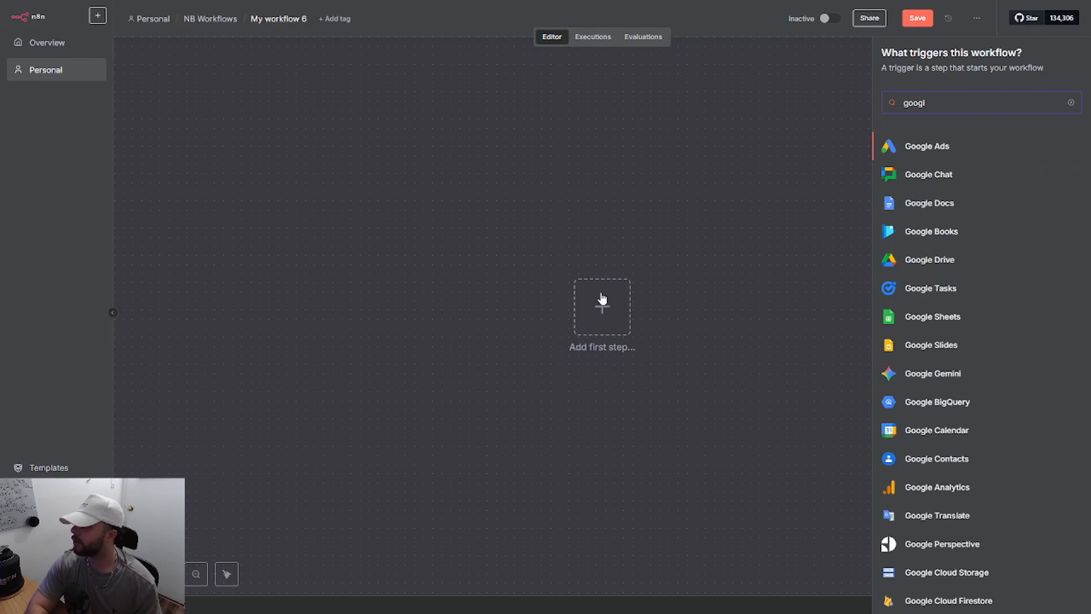
pyautogui.write('e sheet')
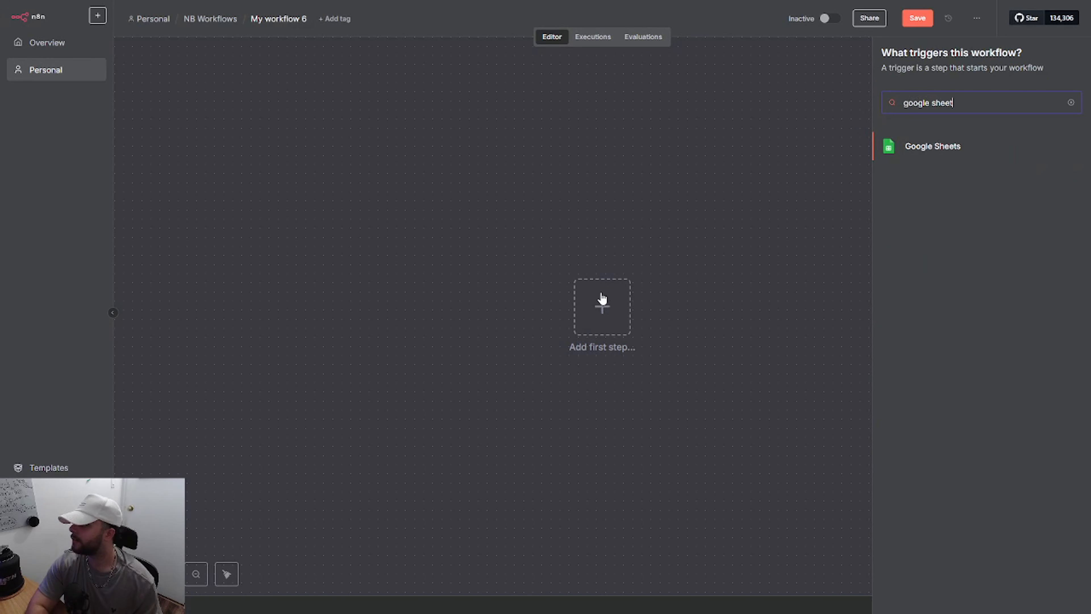
pyautogui.press('Return')
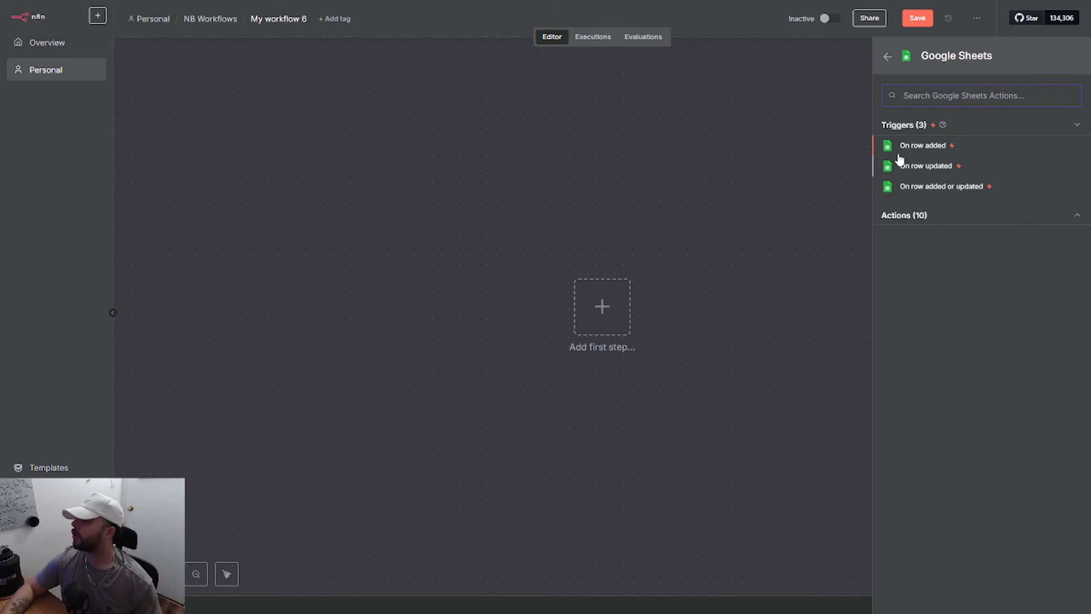
pyautogui.click(904, 146)
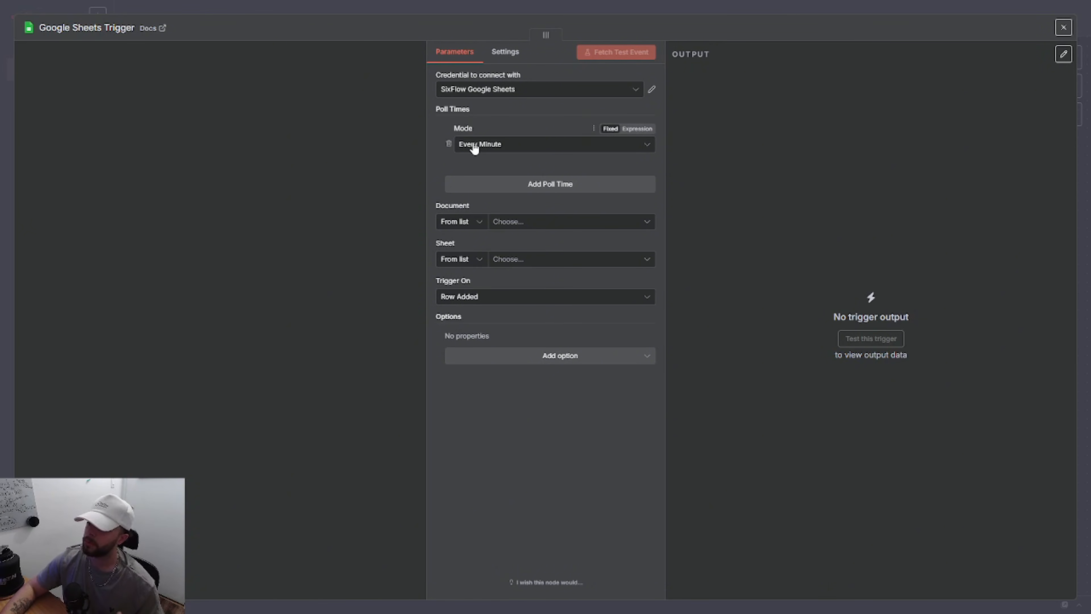
# Step: Point the Google Sheets trigger to the Main sheet of the outbound document and save the workflow
pyautogui.click(511, 225)
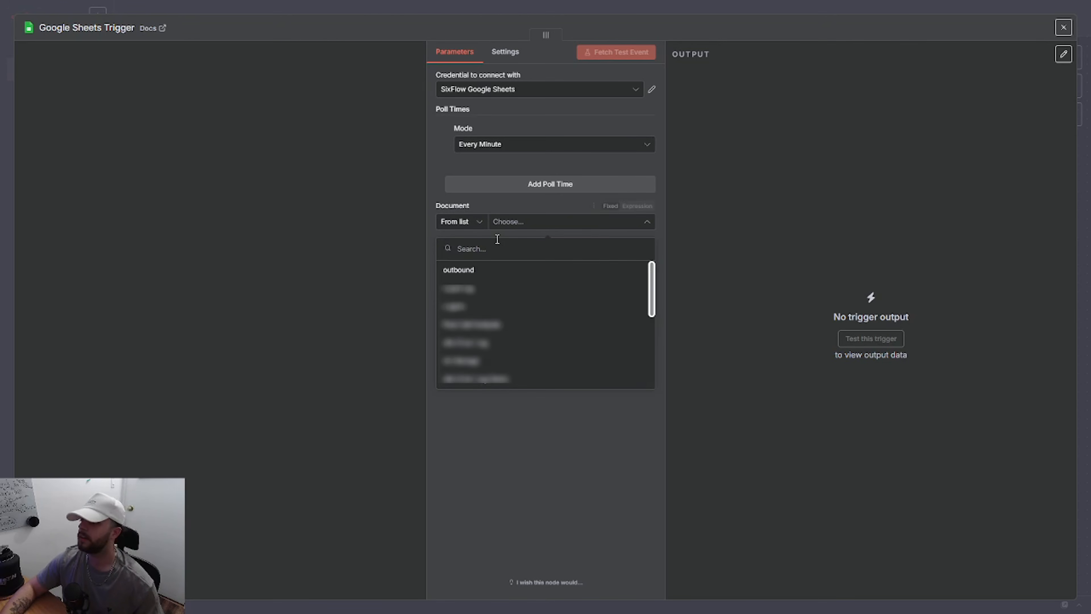
pyautogui.click(455, 269)
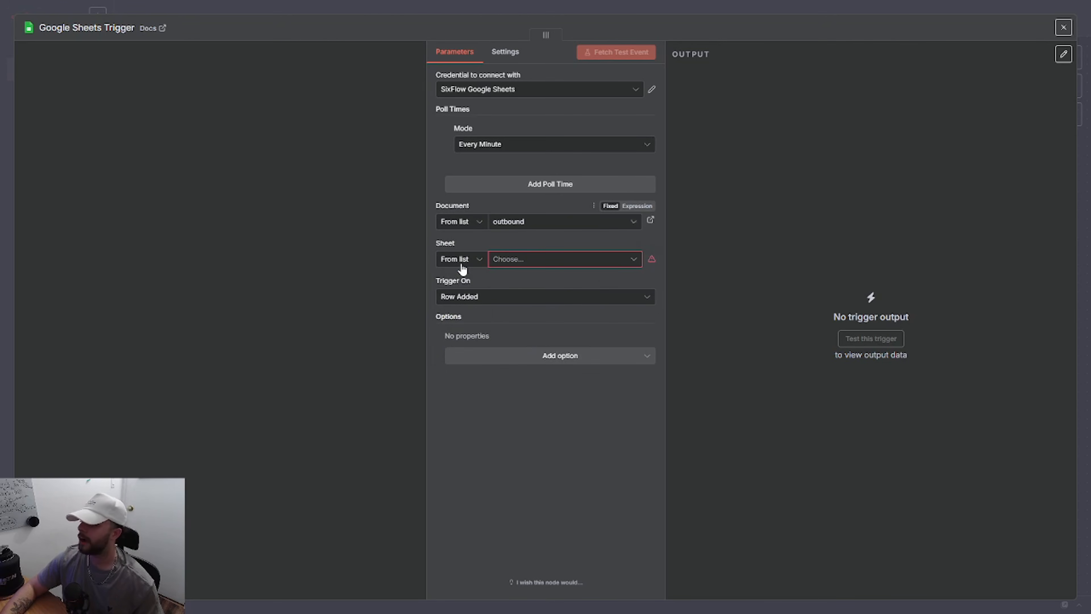
pyautogui.click(512, 260)
pyautogui.click(511, 284)
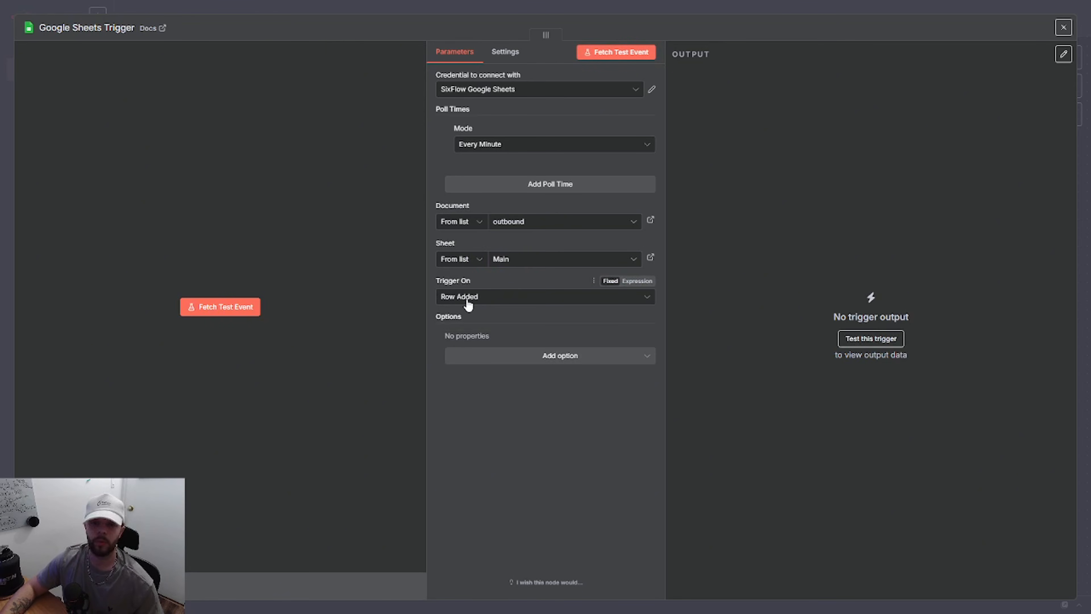
pyautogui.click(7, 42)
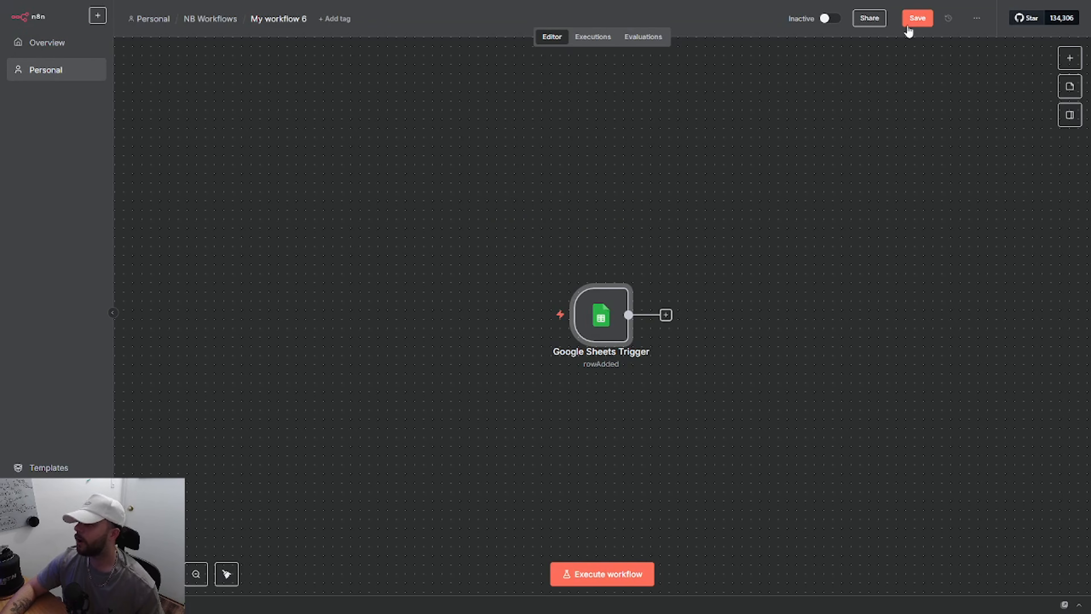
pyautogui.click(910, 22)
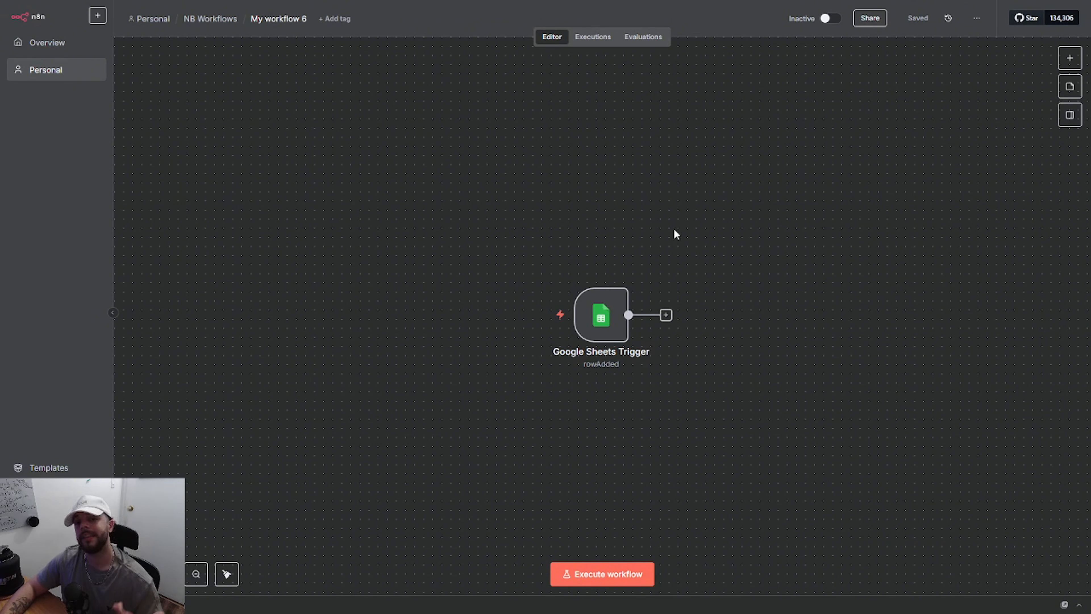
# Step: Add a Filter node after the Google Sheets trigger and run the trigger alone to fetch sample row data
pyautogui.click(666, 315)
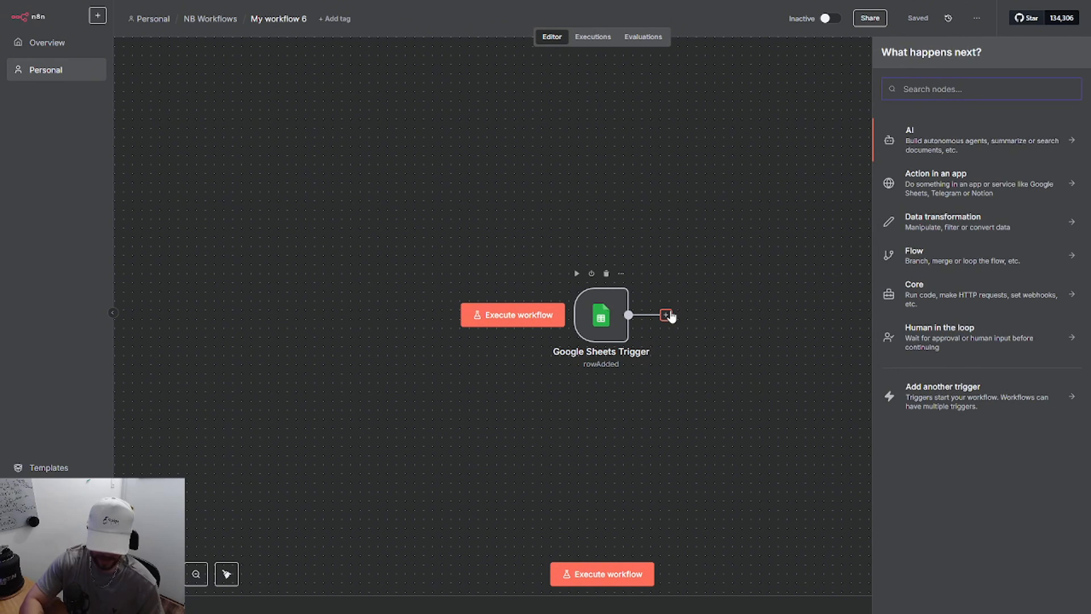
pyautogui.write('filter')
pyautogui.press('Return')
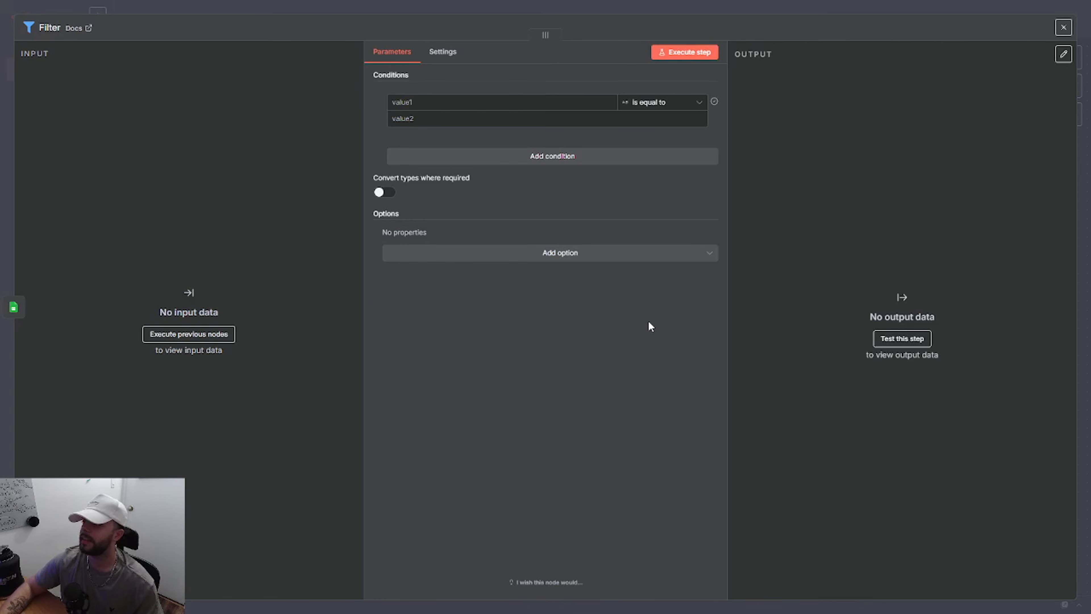
pyautogui.click(50, 13)
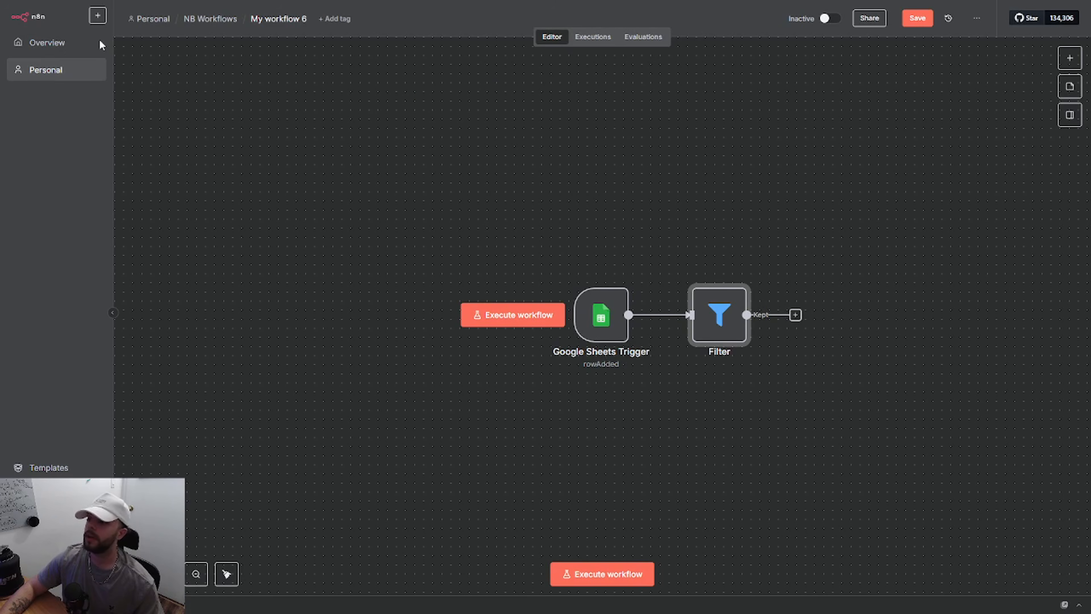
pyautogui.moveTo(598, 305)
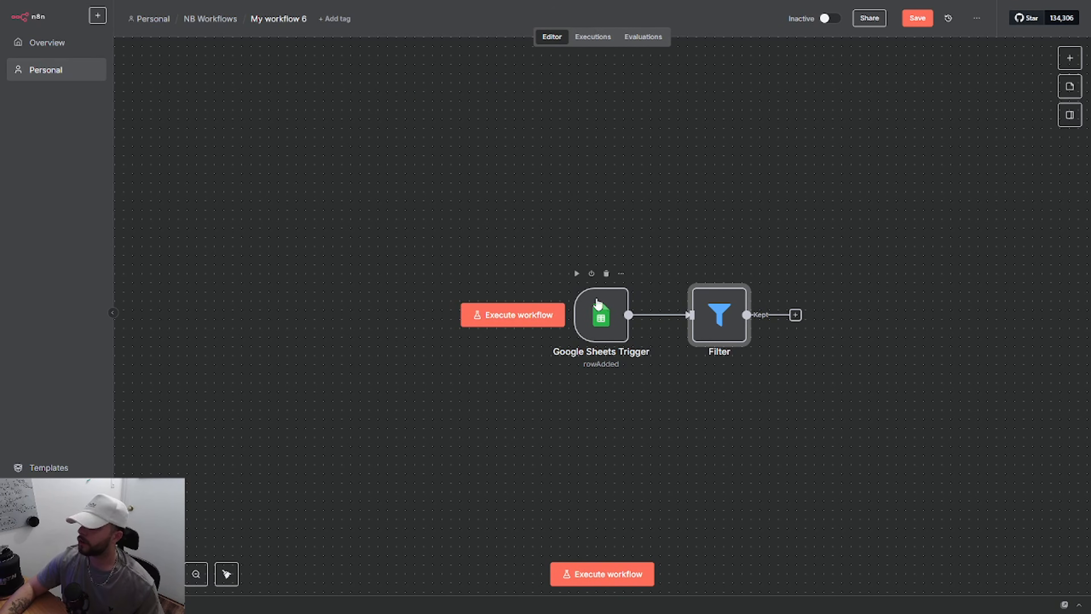
pyautogui.click(576, 274)
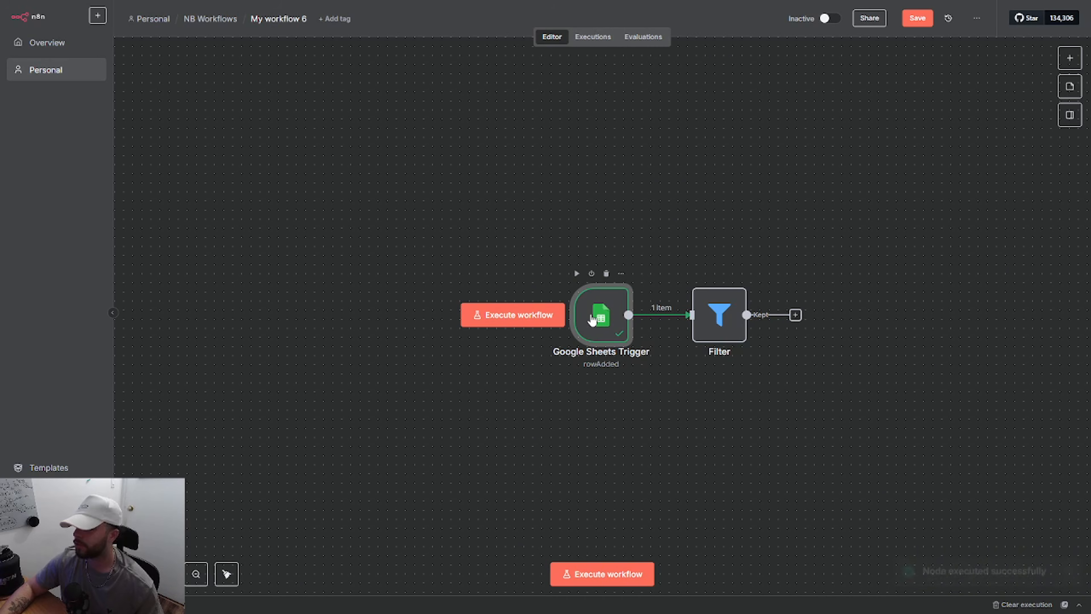
# Step: Set the Filter condition so that the incoming lead_status is equal to not_called, and save the workflow
pyautogui.click(718, 316)
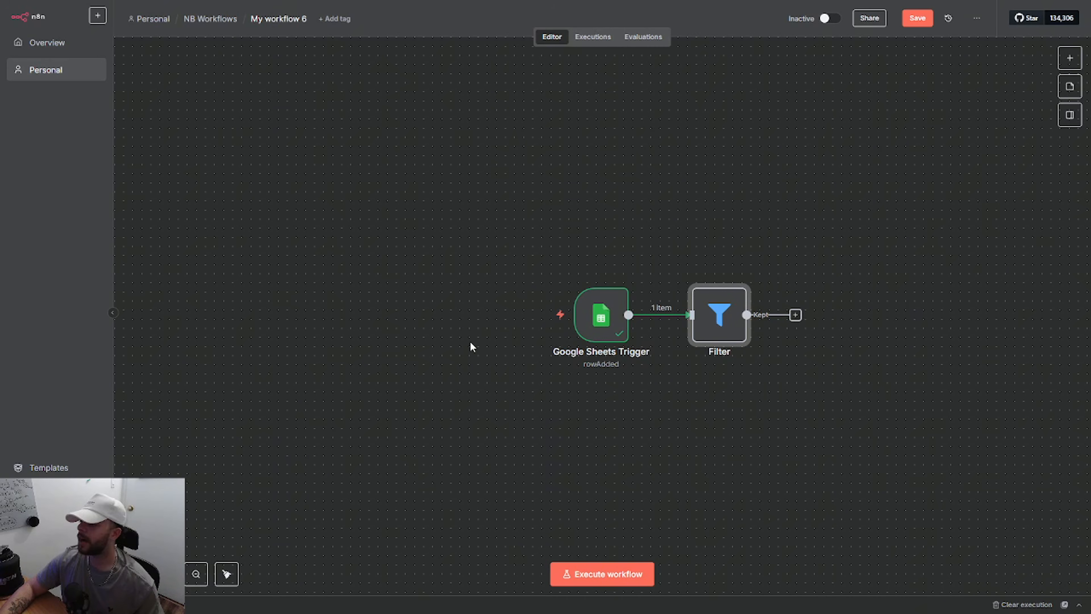
pyautogui.doubleClick(708, 323)
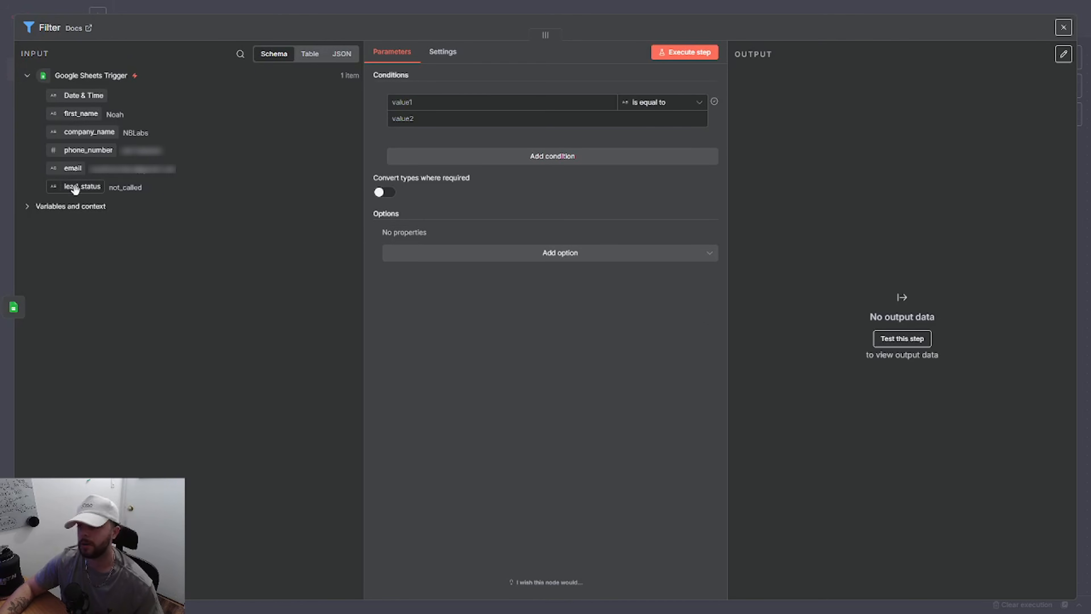
pyautogui.moveTo(75, 189); pyautogui.dragTo(440, 103)
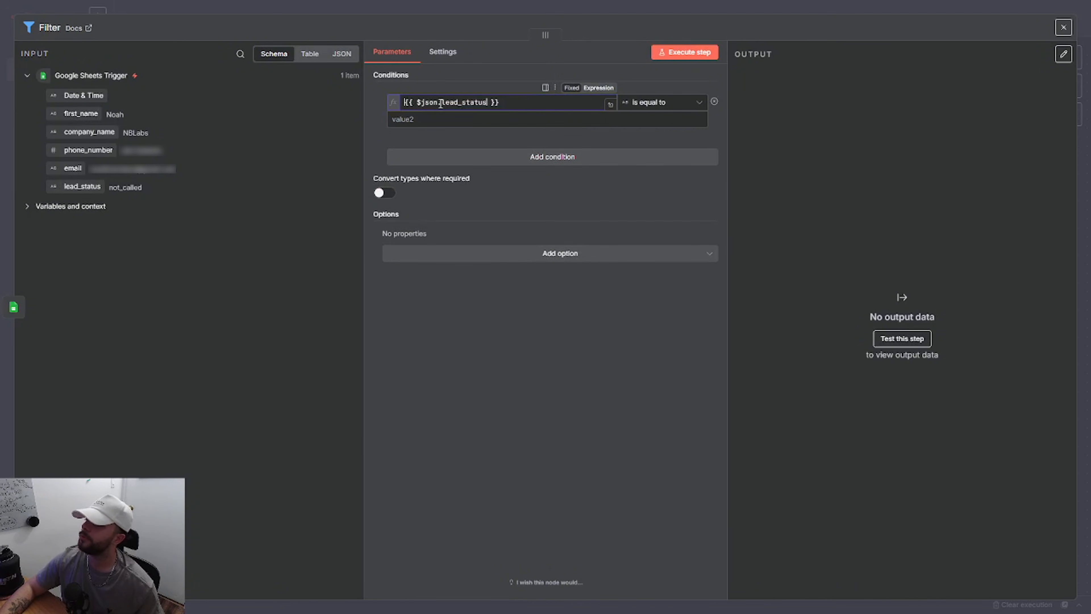
pyautogui.click(649, 117)
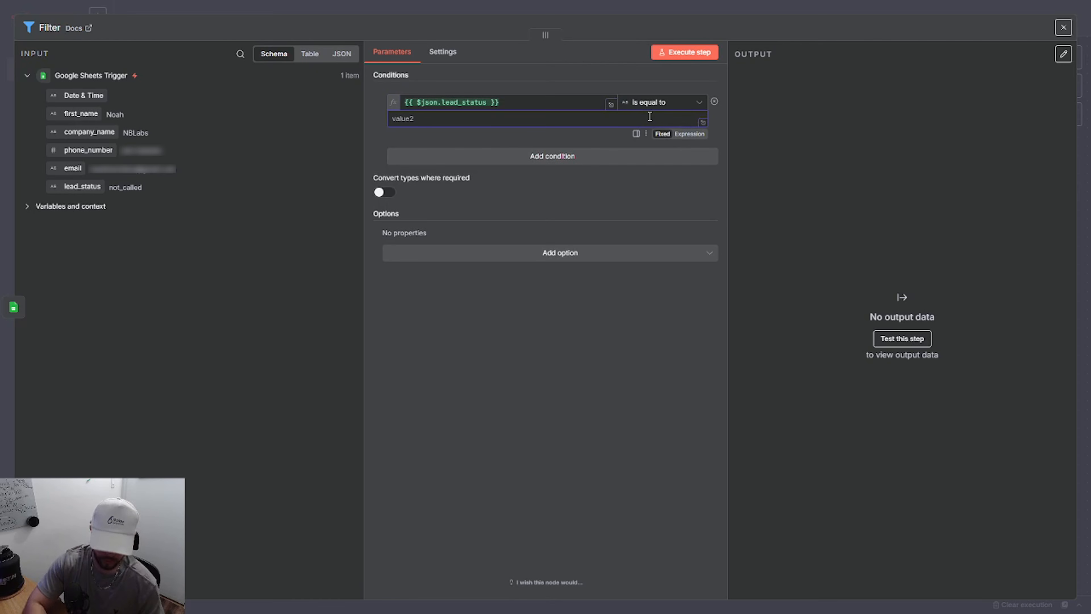
pyautogui.write('not_called')
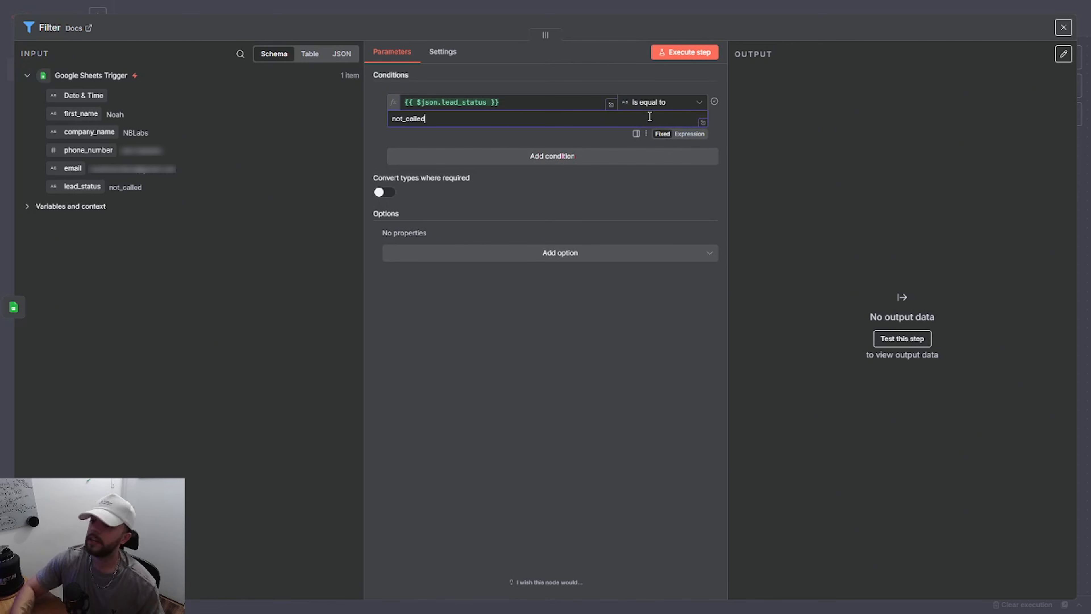
pyautogui.click(18, 6)
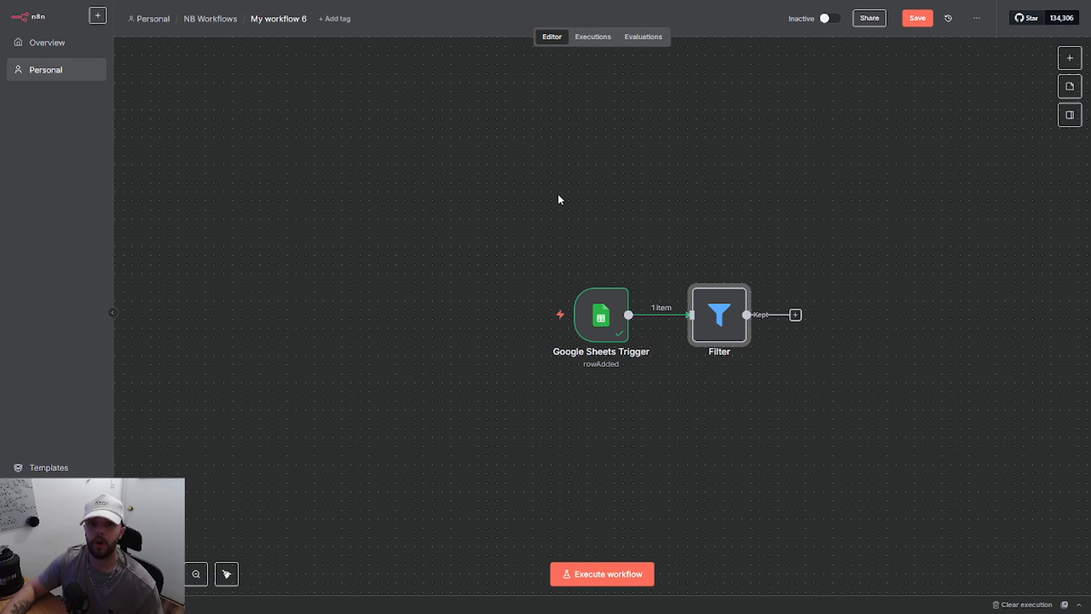
pyautogui.click(910, 18)
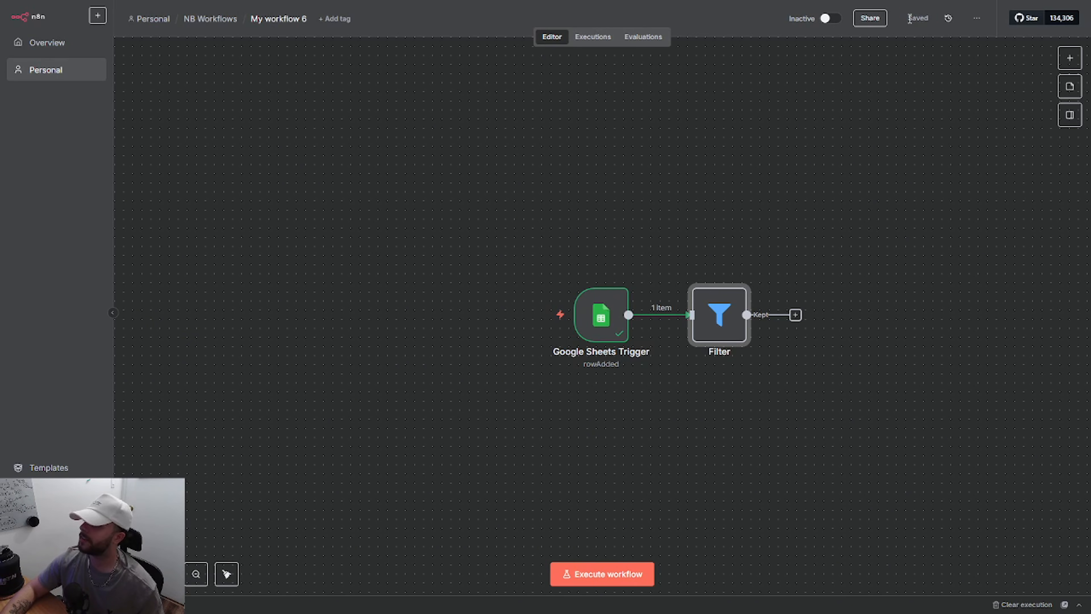
# Step: Add an HTTP Request node after the Filter node's Kept output
pyautogui.moveTo(848, 164); pyautogui.dragTo(640, 192)
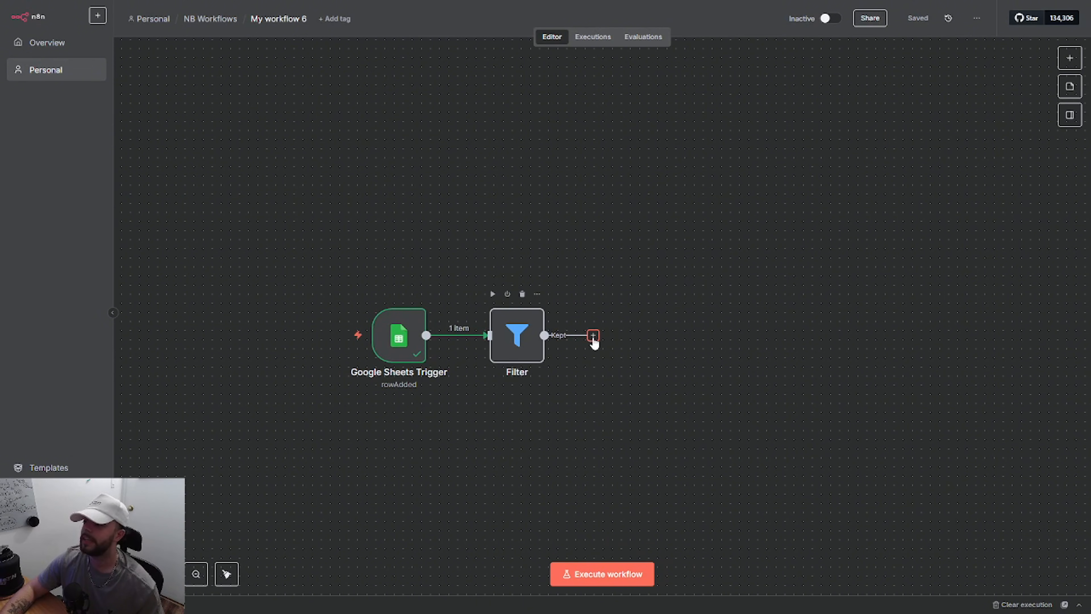
pyautogui.click(593, 335)
pyautogui.write('http')
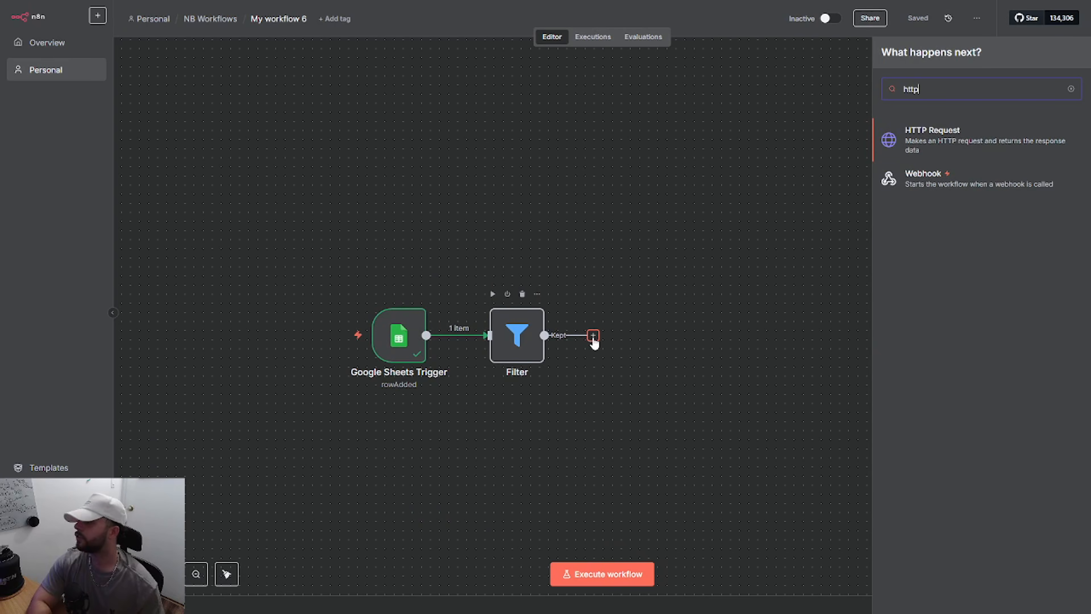
pyautogui.press('Return')
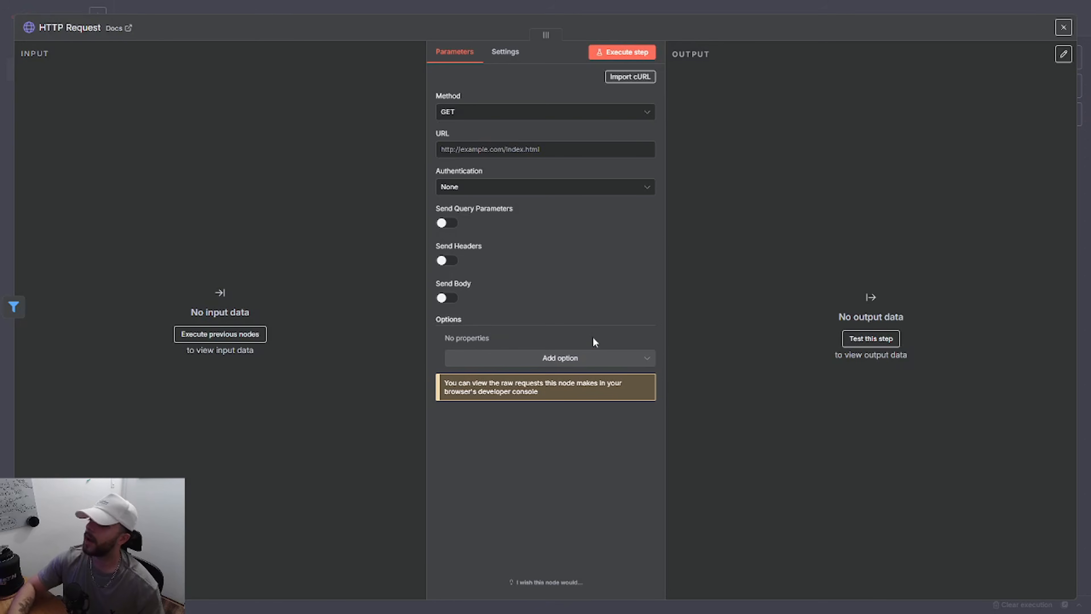
pyautogui.click(496, 115)
pyautogui.click(464, 237)
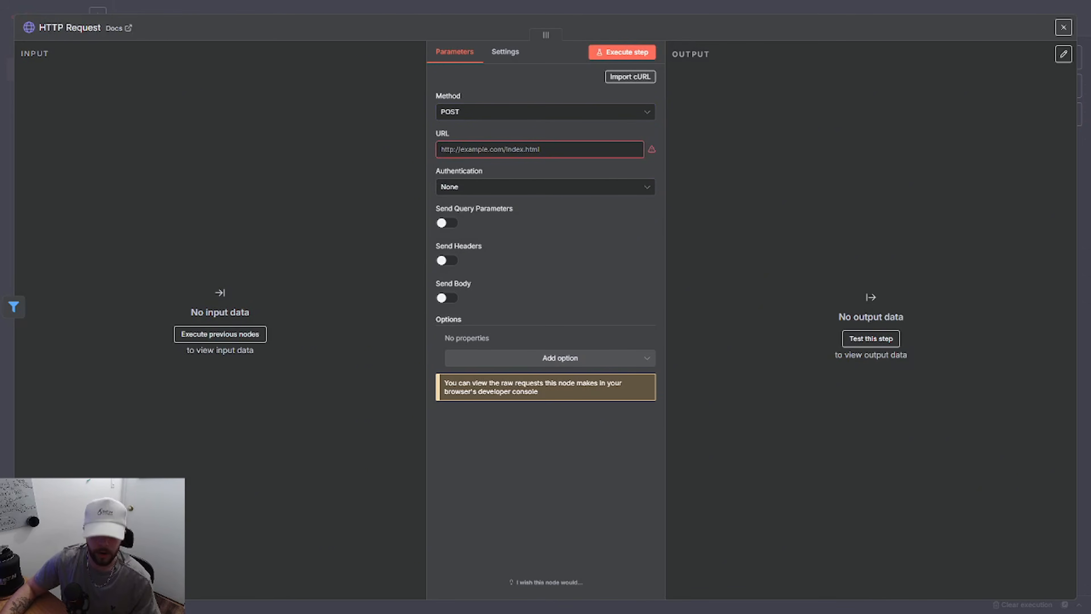
pyautogui.click(460, 146)
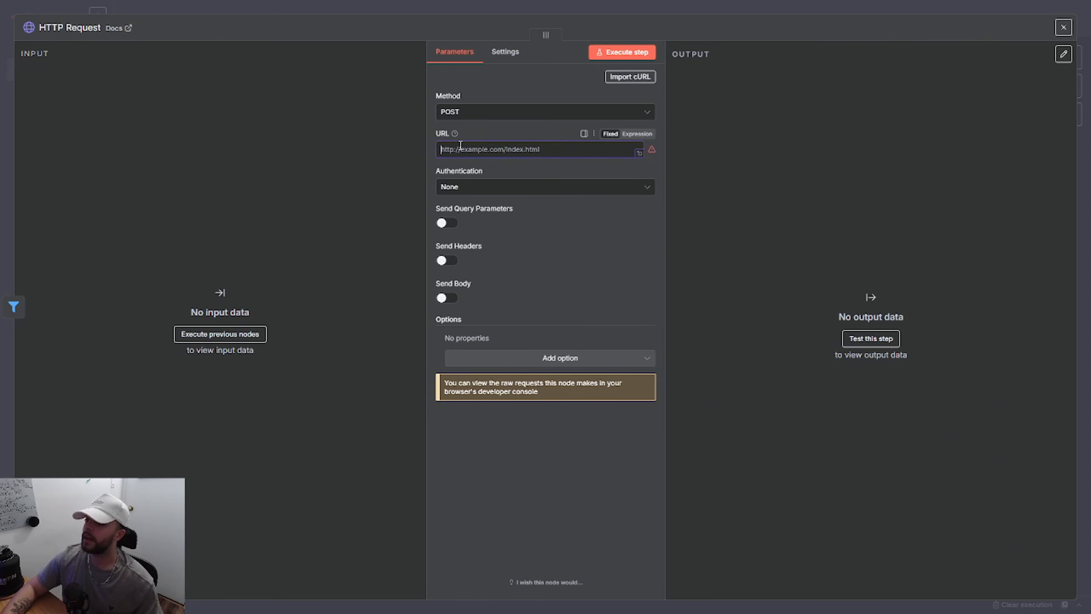
pyautogui.write('https://api.retellai.com/v2/create-phone-call')
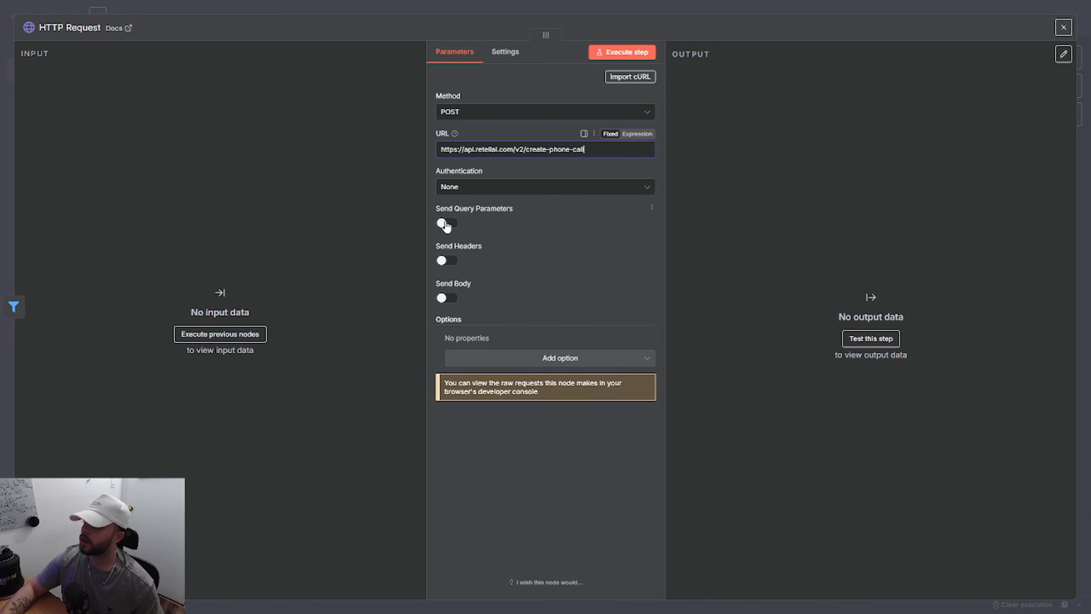
# Step: Enable sending headers in the HTTP Request and start an Authorization header whose value begins with Bearer
pyautogui.click(445, 261)
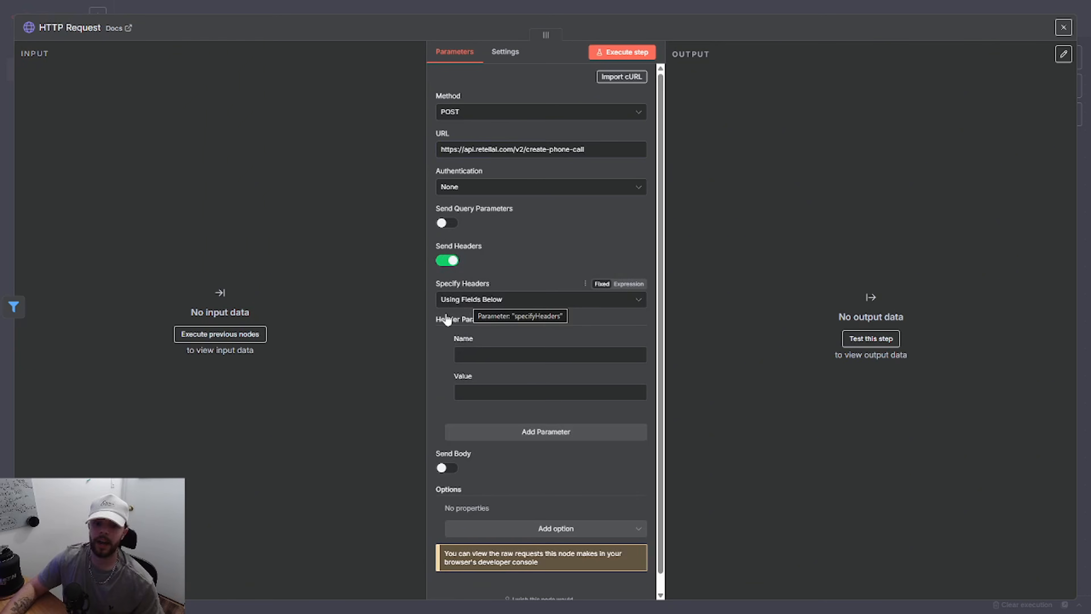
pyautogui.click(488, 355)
pyautogui.write('Authorization')
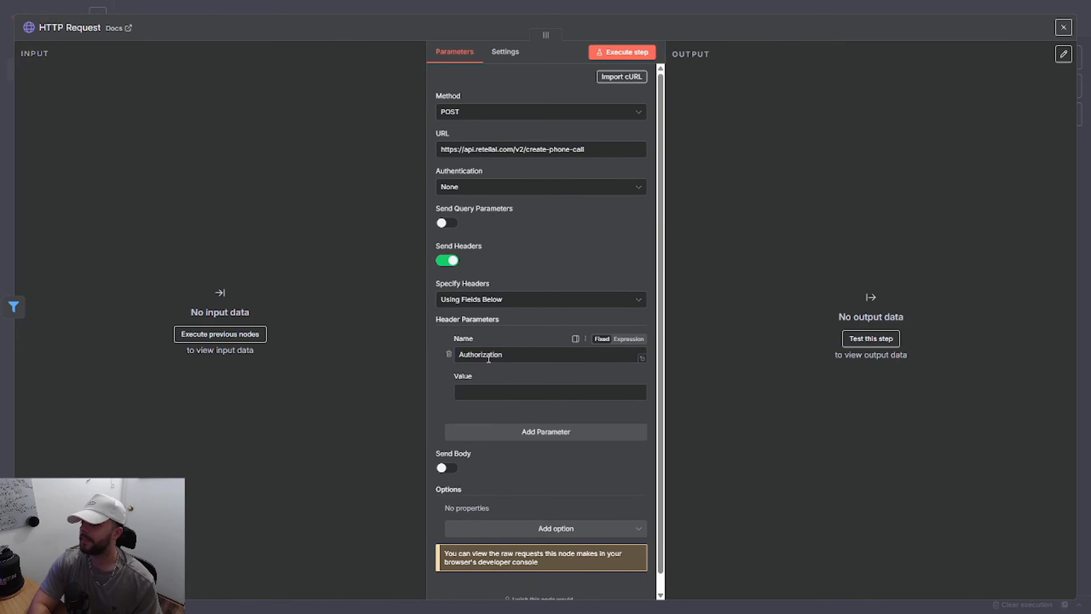
pyautogui.click(499, 389)
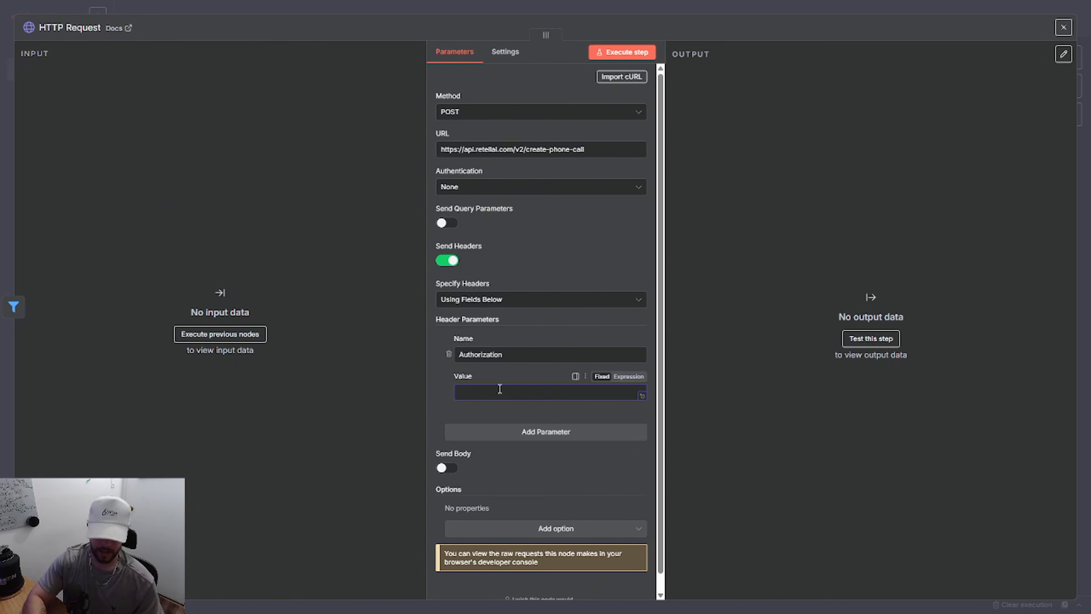
pyautogui.write('Bearer')
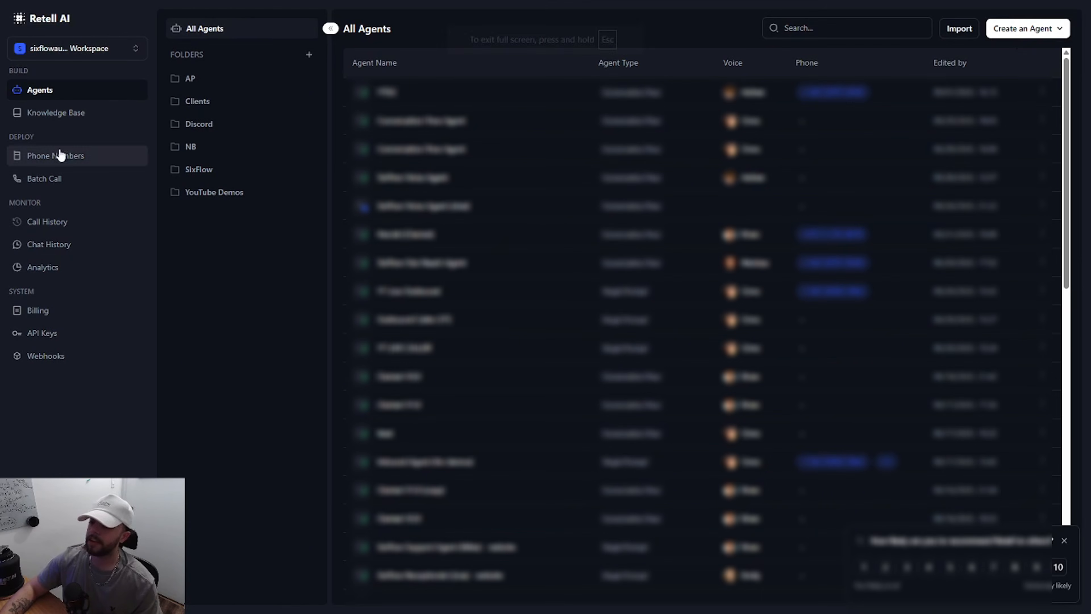
# Step: Switch to Retell AI, create an API key named yt demo, and copy its key value
pyautogui.click(23, 340)
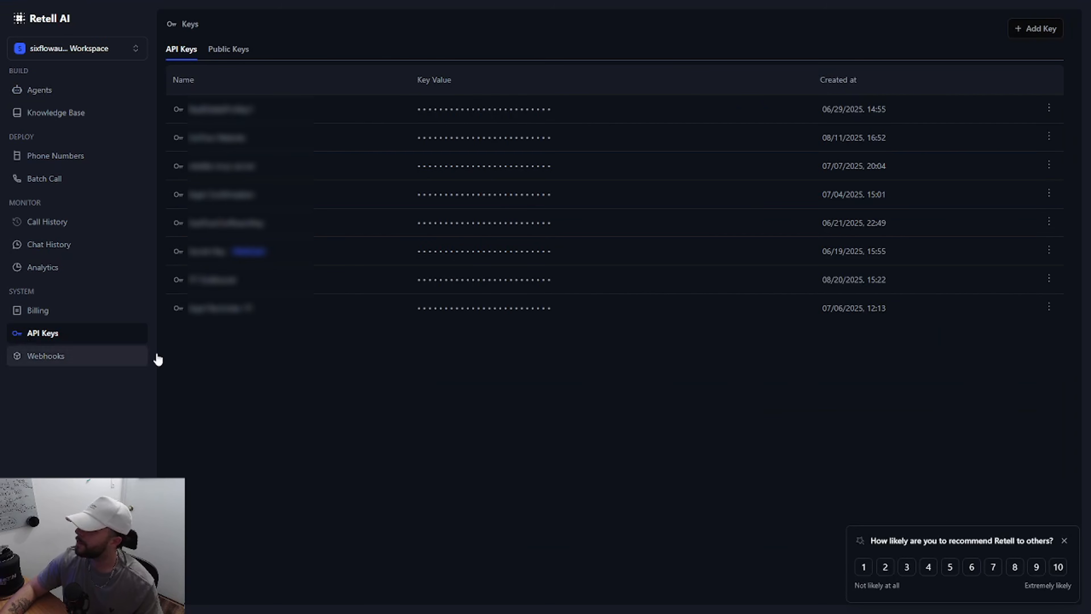
pyautogui.click(1033, 38)
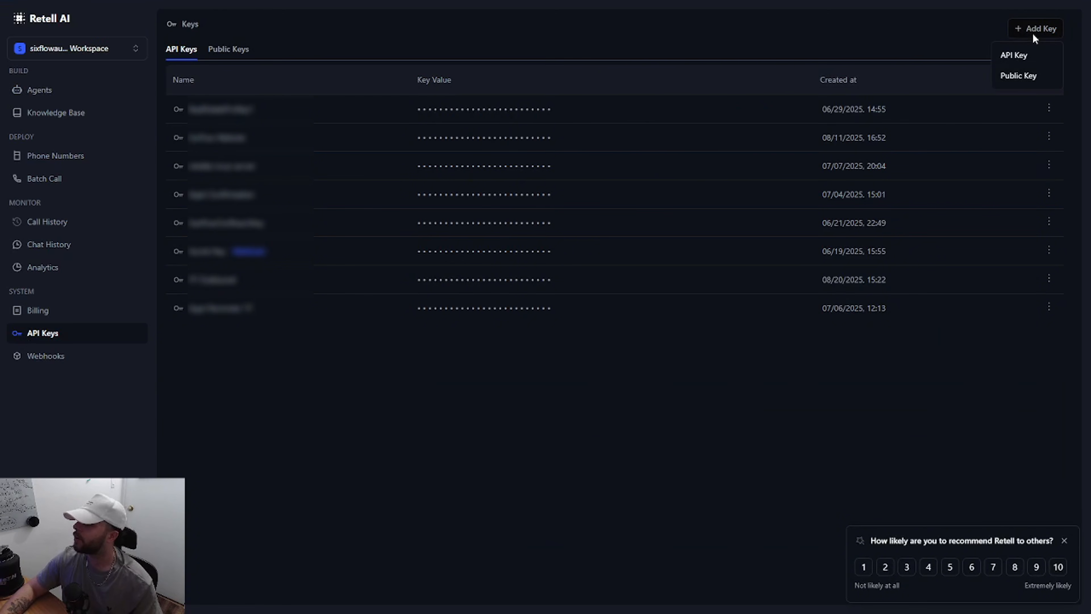
pyautogui.click(1025, 55)
pyautogui.click(466, 303)
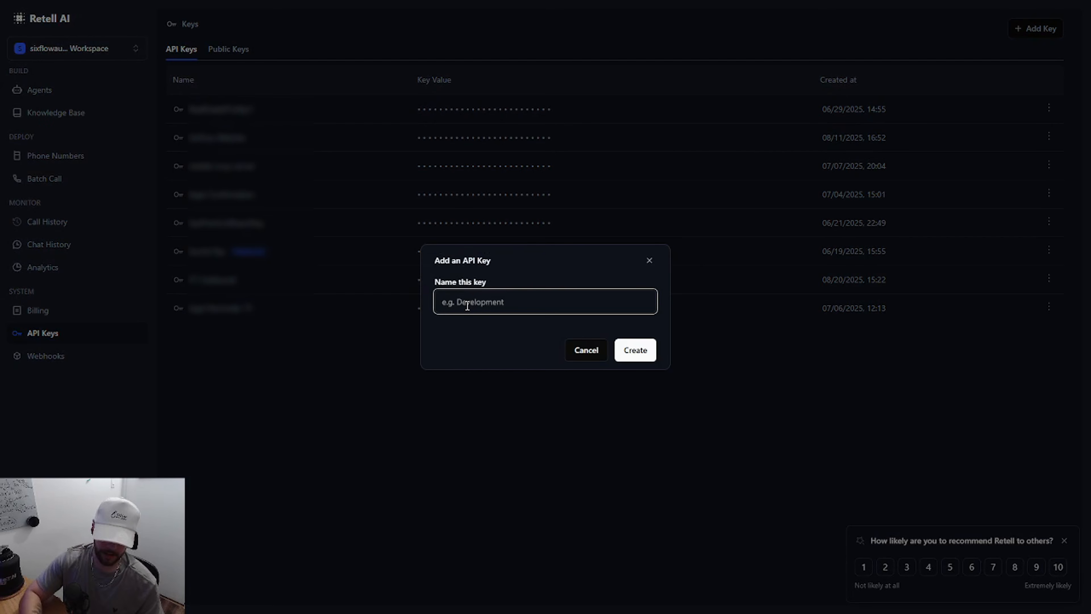
pyautogui.write('yt demo')
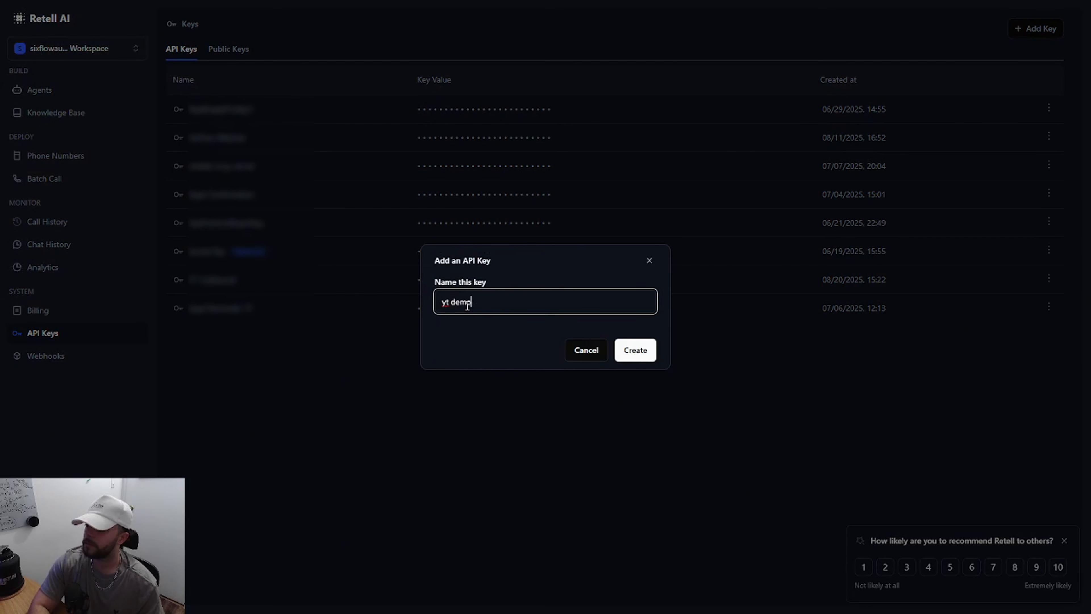
pyautogui.click(631, 346)
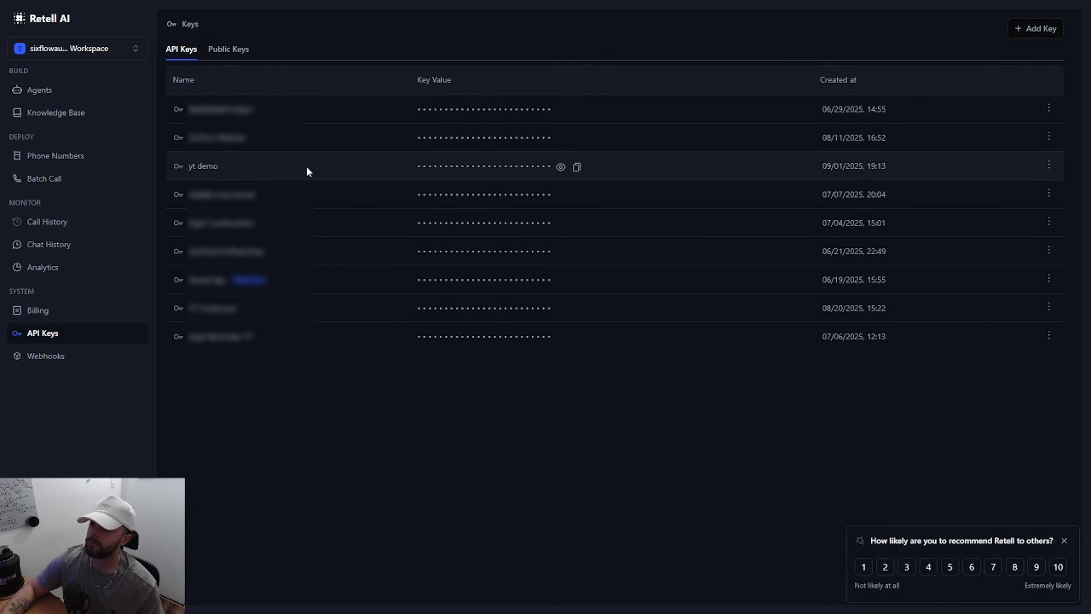
pyautogui.click(577, 167)
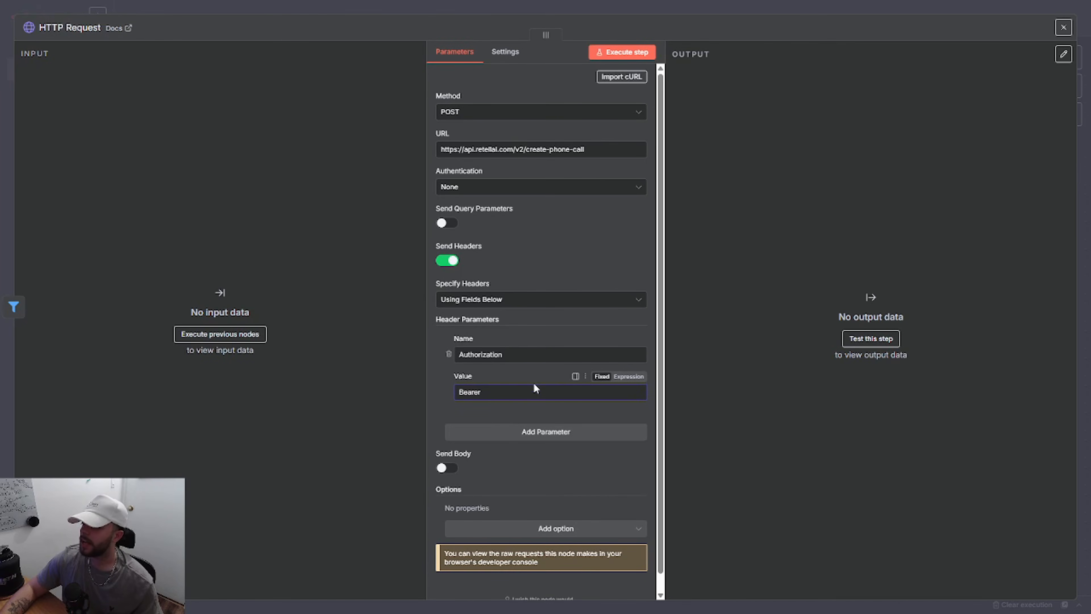
# Step: Return to the n8n HTTP Request node and paste the Retell API key after Bearer in the Authorization header value
pyautogui.click(531, 389)
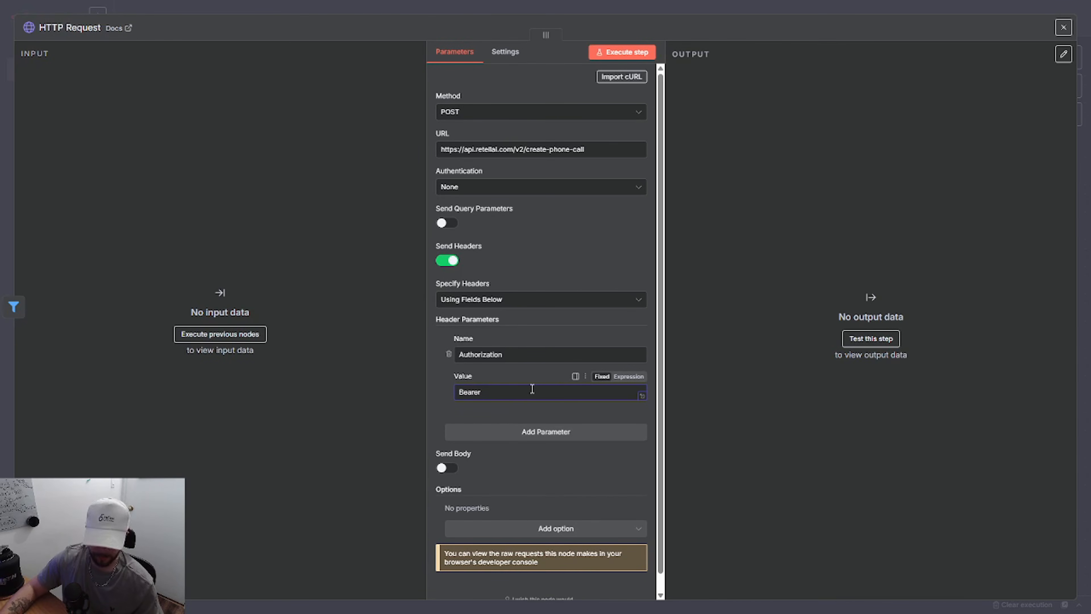
pyautogui.hotkey('ctrl', 'v')
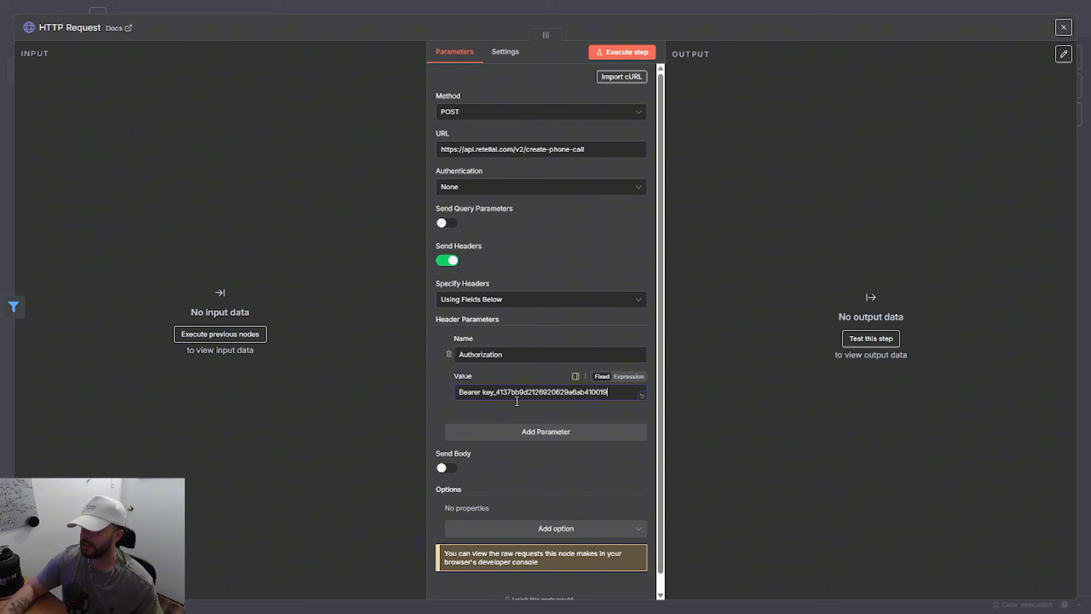
pyautogui.click(445, 404)
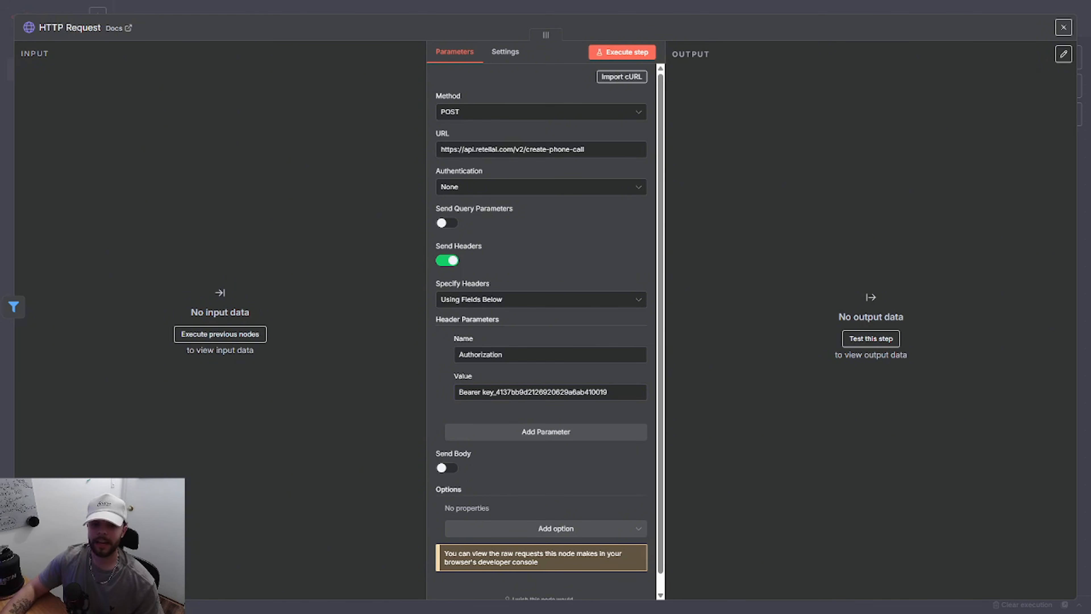
# Step: Add a second header parameter named Content-Type with the value application/json
pyautogui.click(541, 432)
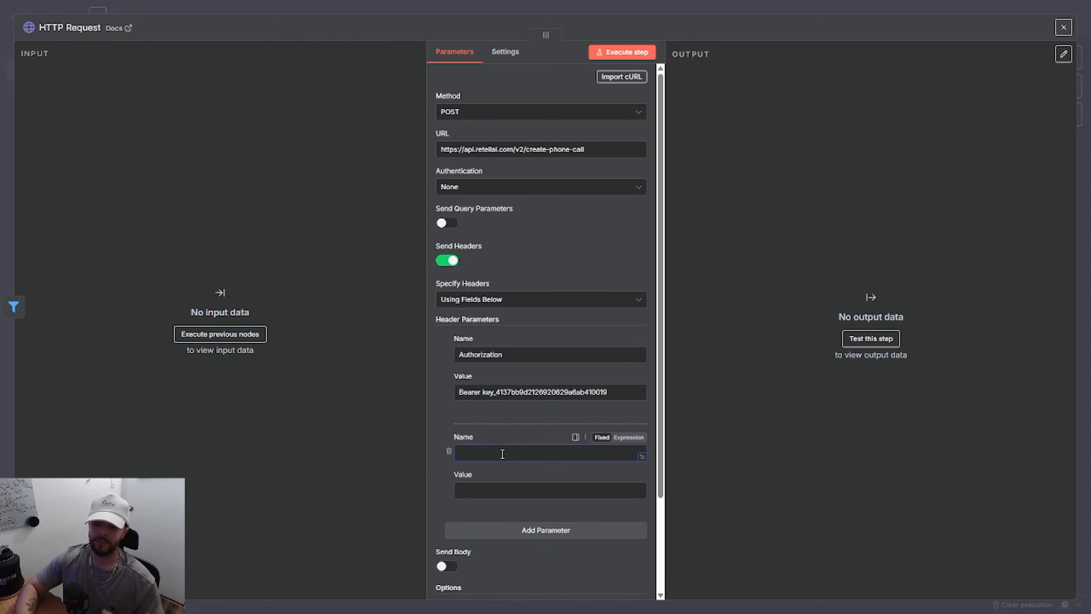
pyautogui.write('Conte')
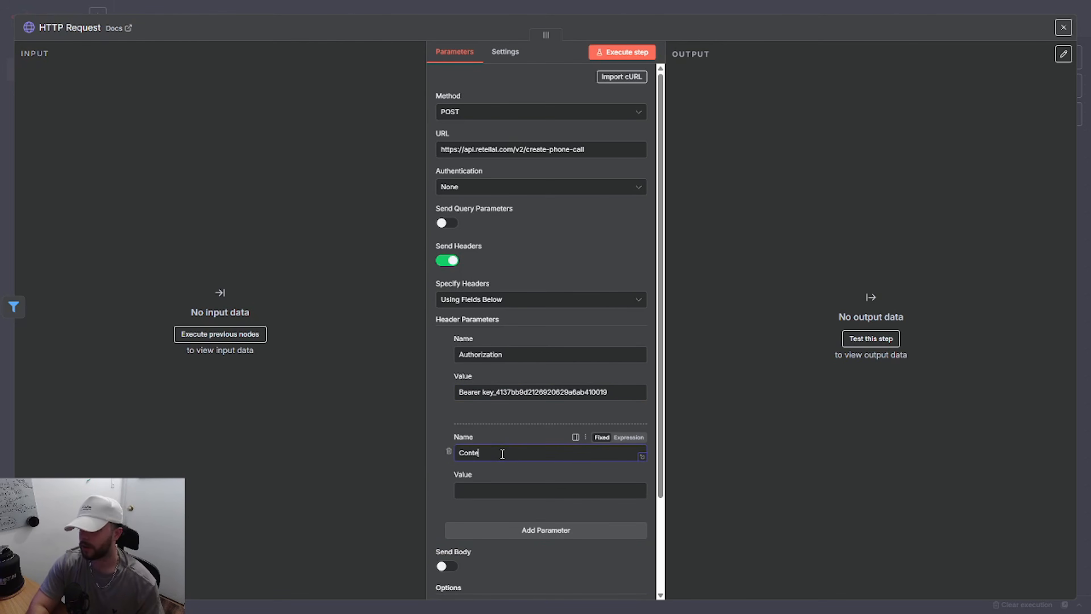
pyautogui.write('nt-Type')
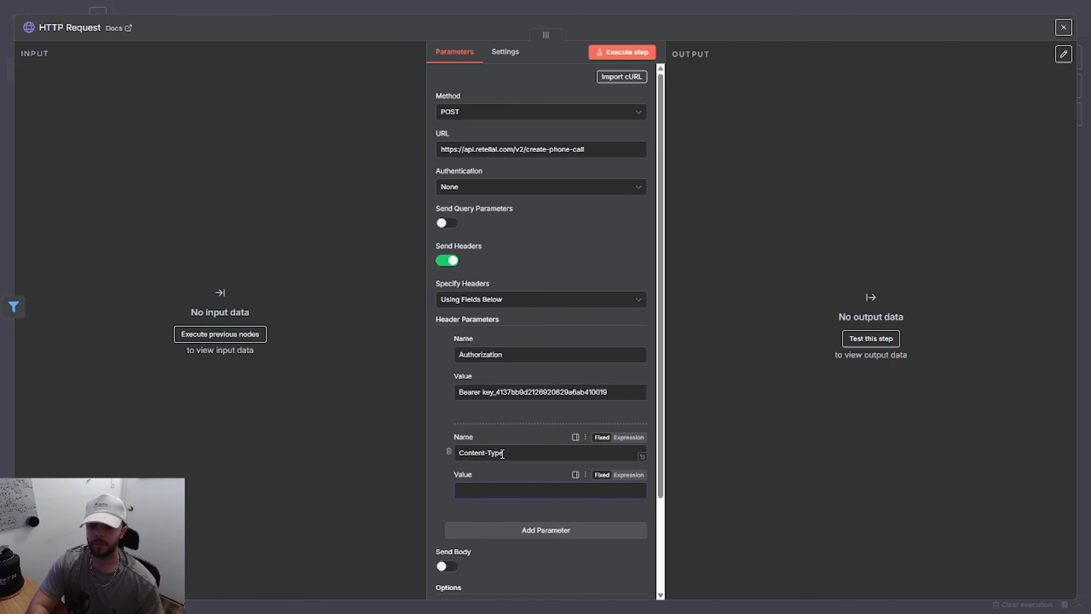
pyautogui.write('application')
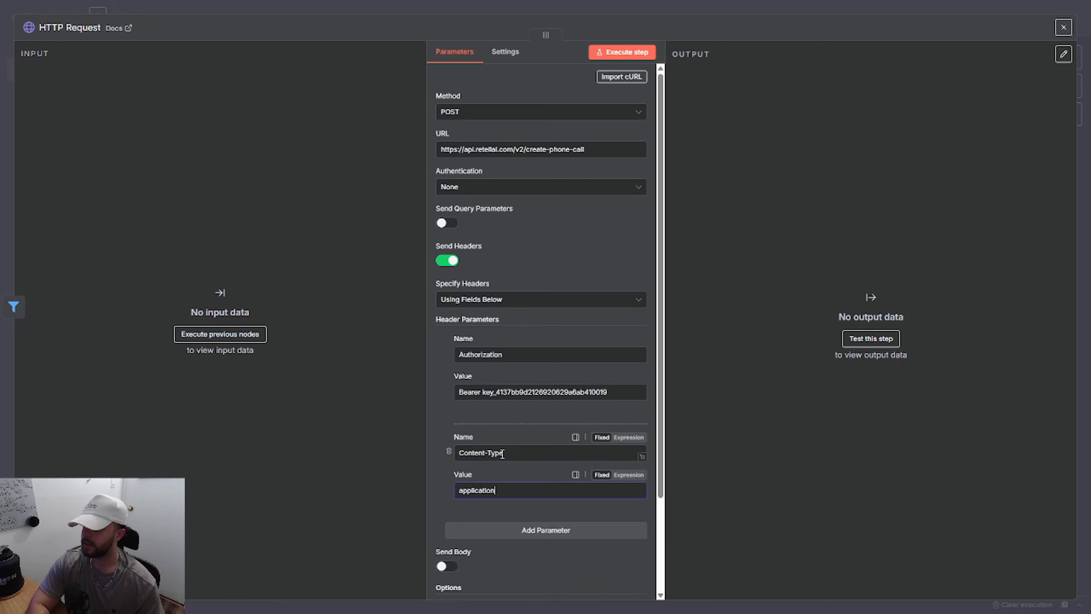
pyautogui.write('/json')
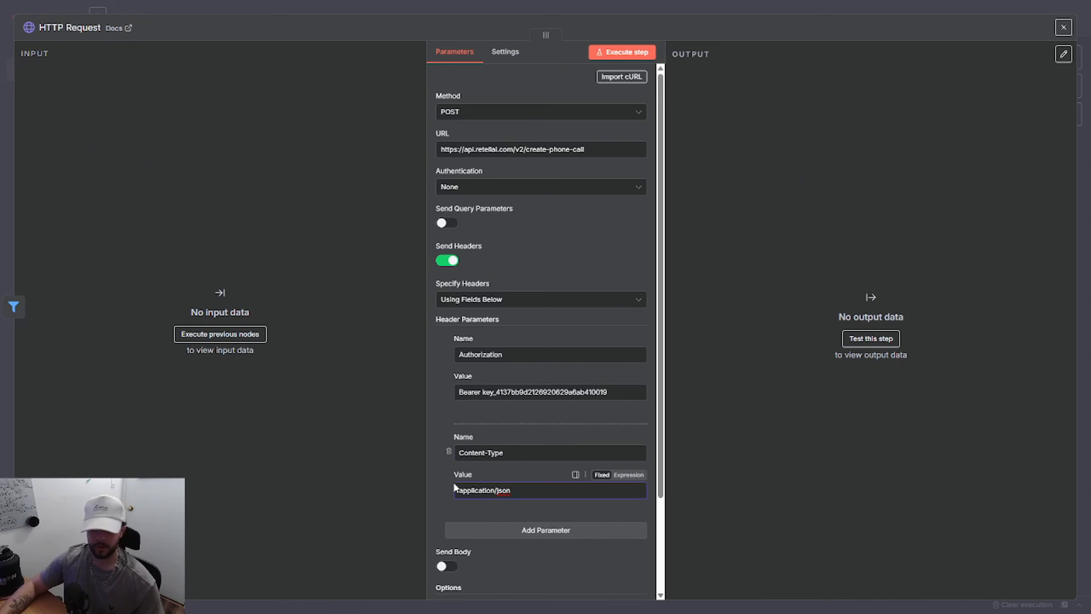
# Step: Enable sending a body with the HTTP Request and specify it using JSON
pyautogui.scroll(-3, 451, 473)
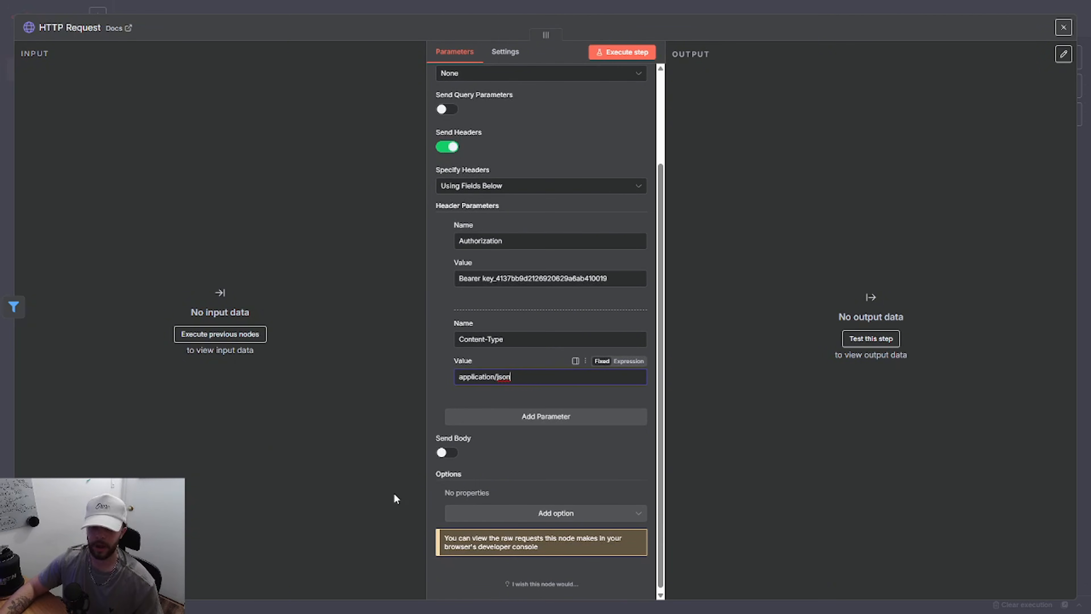
pyautogui.scroll(-1, 566, 404)
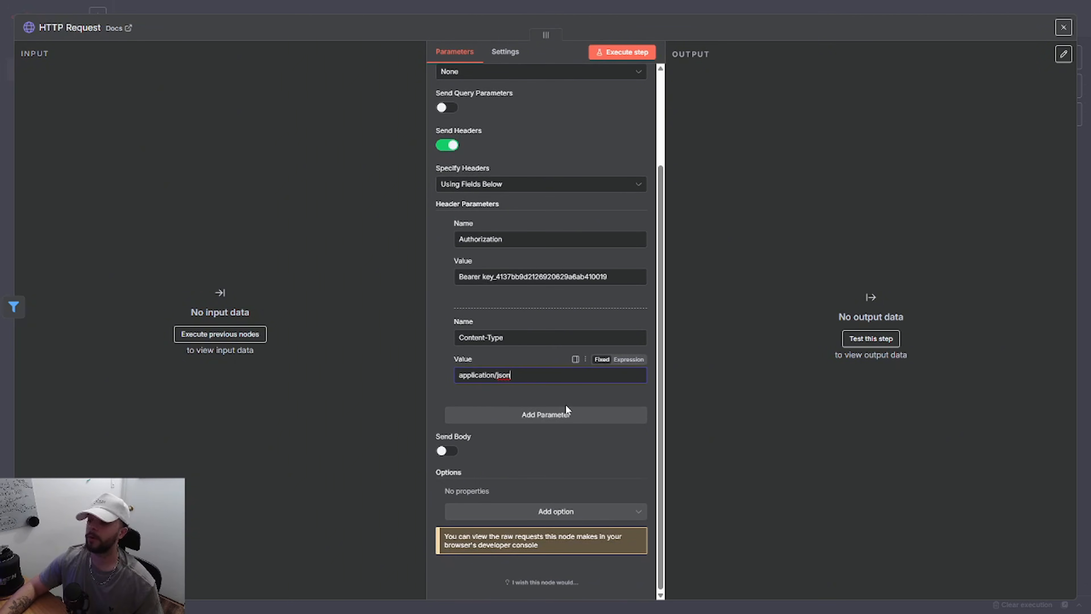
pyautogui.click(447, 450)
pyautogui.scroll(-3, 472, 430)
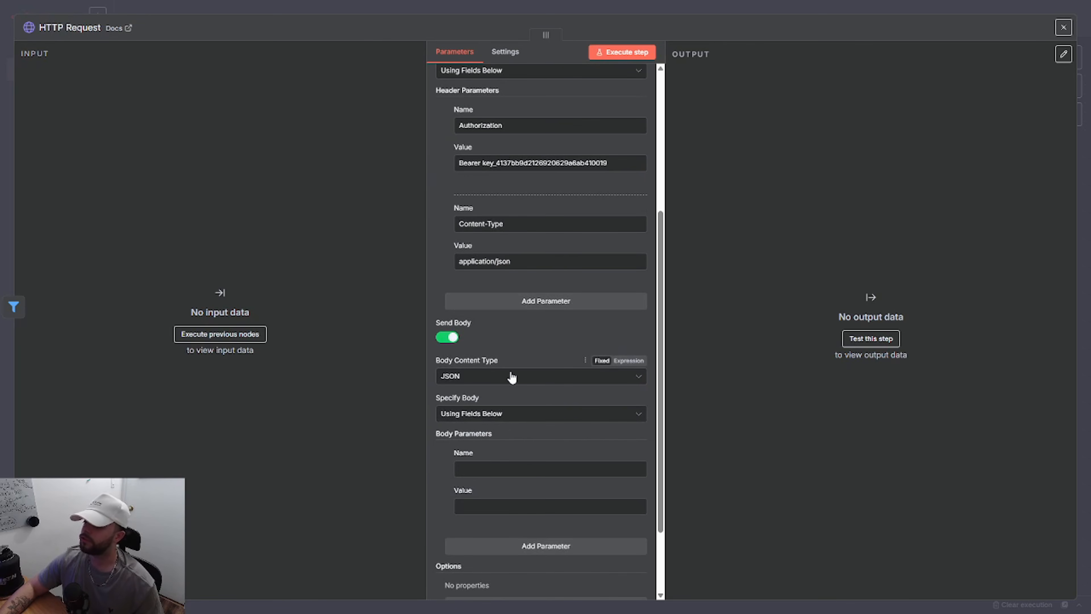
pyautogui.click(508, 414)
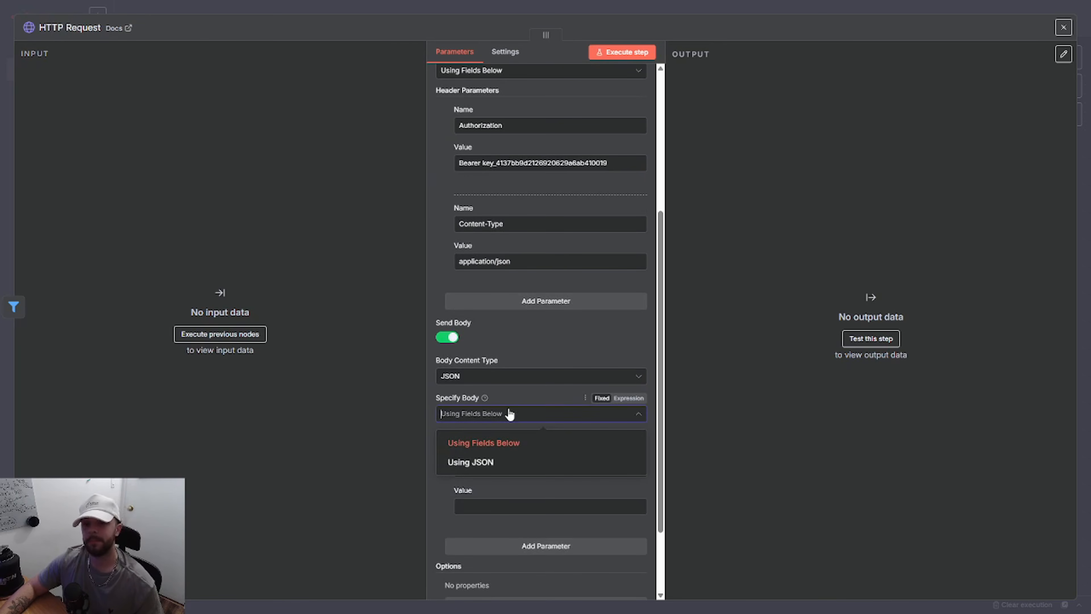
pyautogui.click(516, 465)
# Step: Paste the prepared JSON body with from_number, to_number, call_type phone_call, override_agent_id, and the first_name and company_name dynamic variables
pyautogui.scroll(-1, 505, 433)
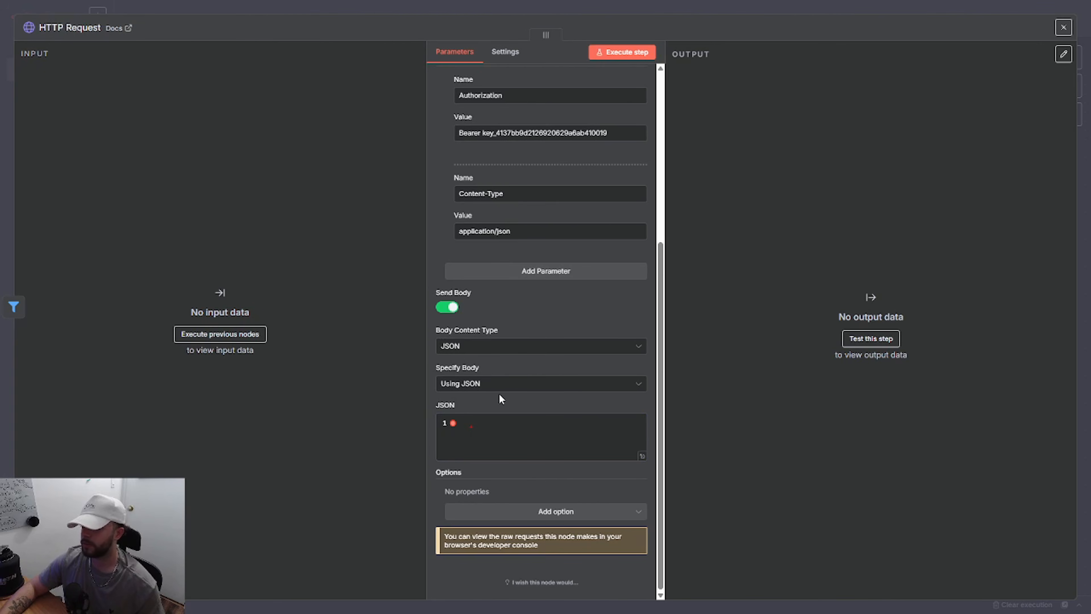
pyautogui.click(641, 455)
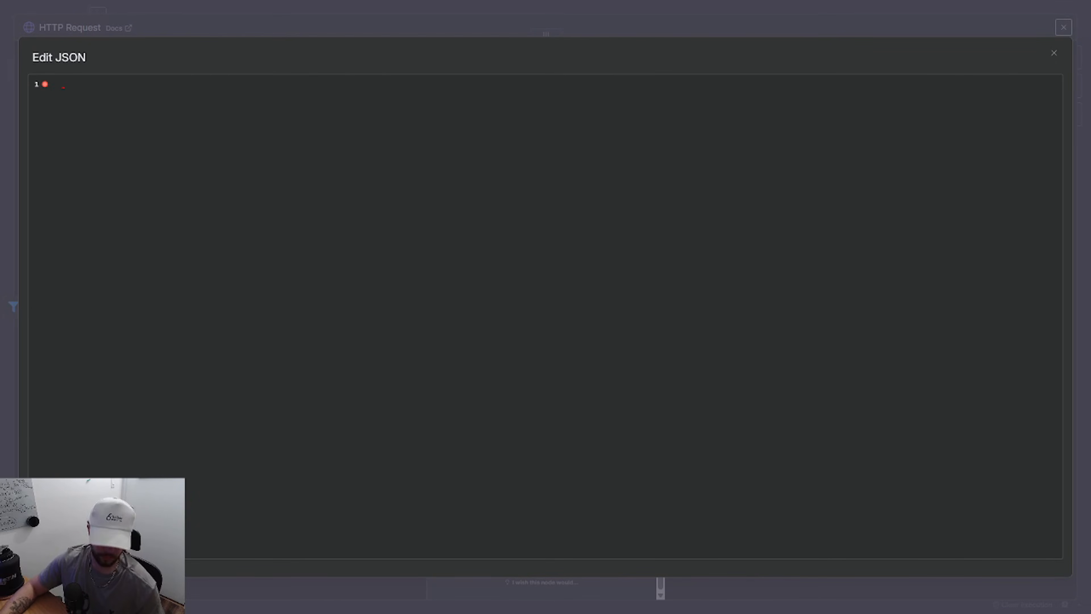
pyautogui.click(178, 202)
pyautogui.hotkey('ctrl', 'v')
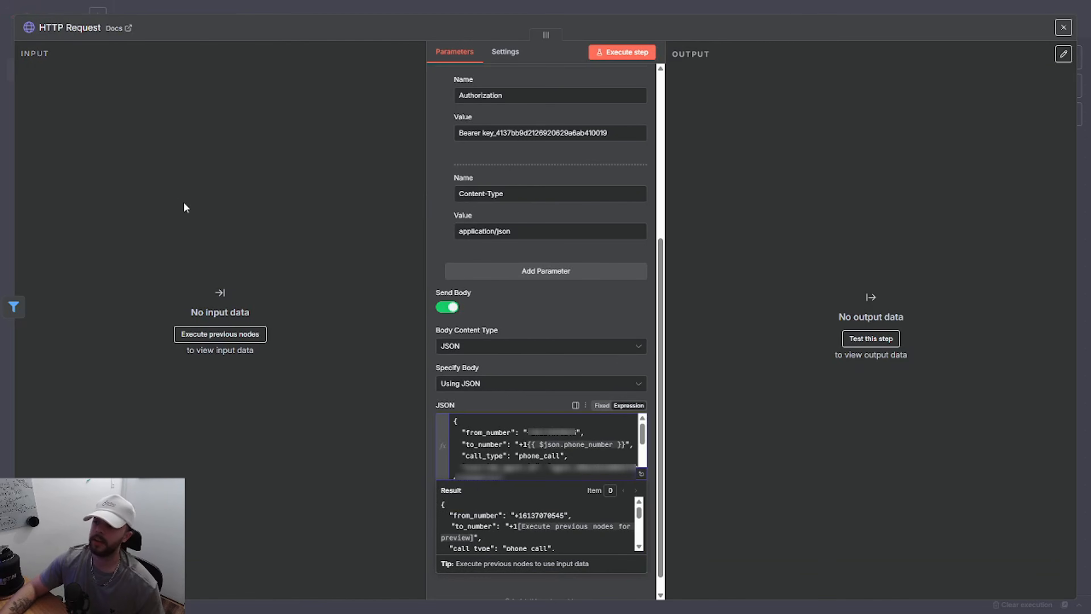
# Step: In the JSON body, replace the to_number expression after the +1 prefix with the Google Sheets Trigger's phone_number field
pyautogui.click(641, 473)
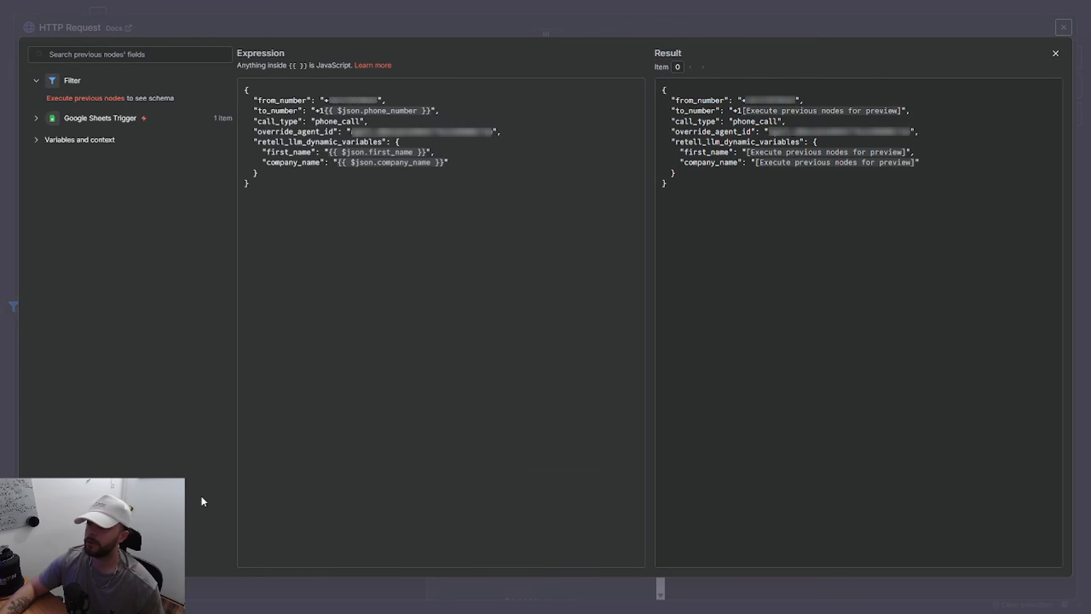
pyautogui.click(300, 295)
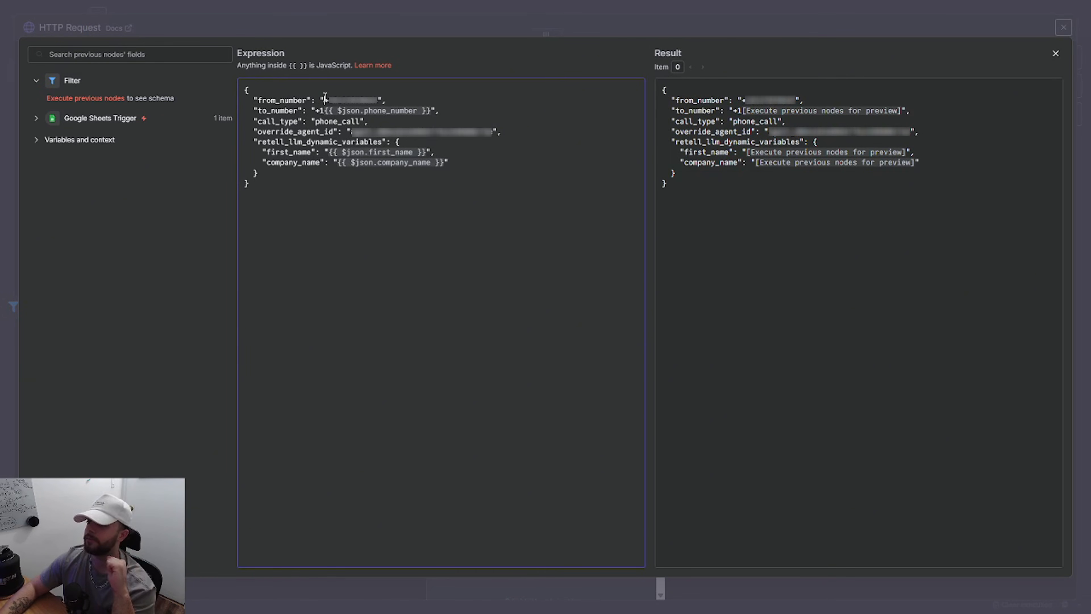
pyautogui.moveTo(324, 99); pyautogui.dragTo(376, 103)
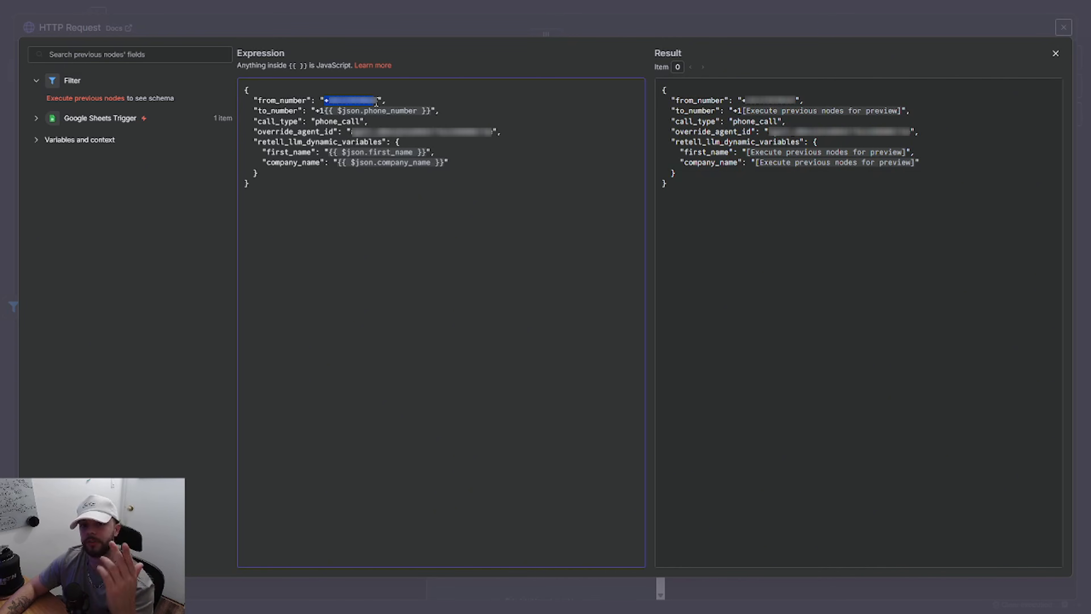
pyautogui.click(378, 190)
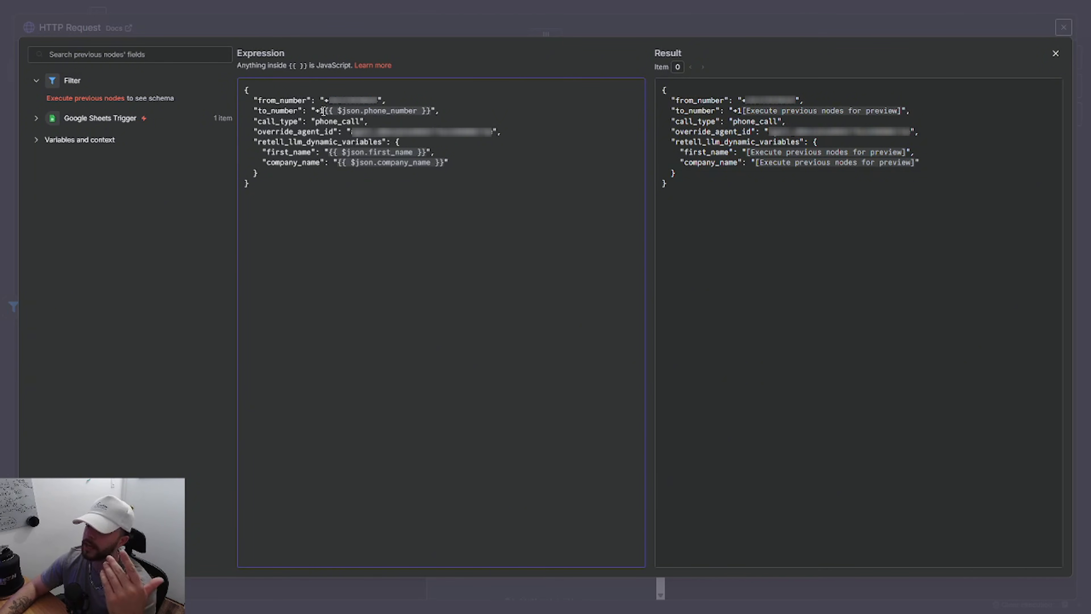
pyautogui.moveTo(327, 111); pyautogui.dragTo(434, 110)
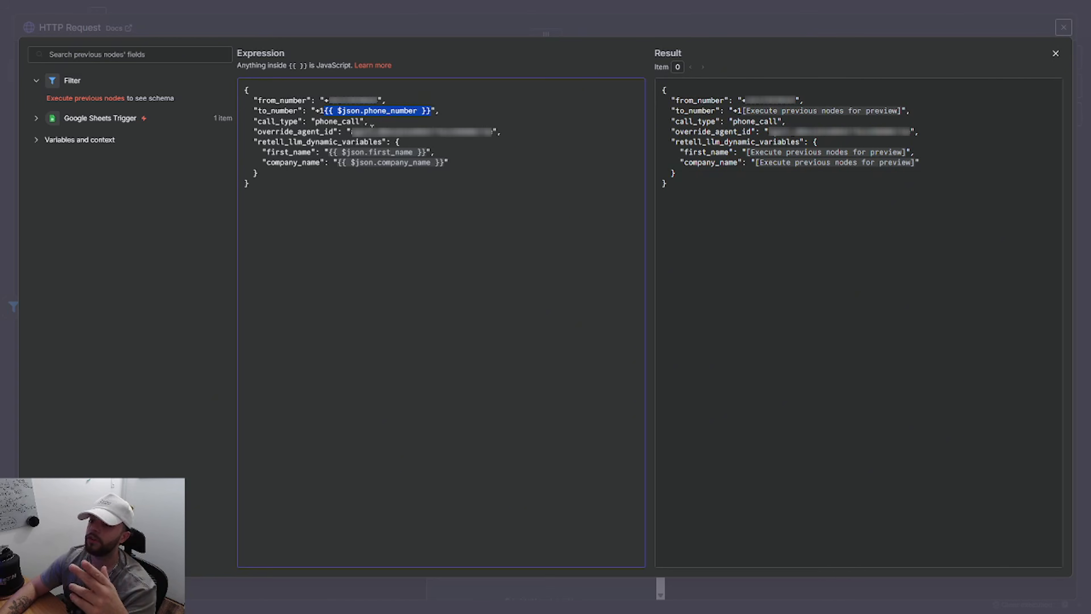
pyautogui.click(34, 121)
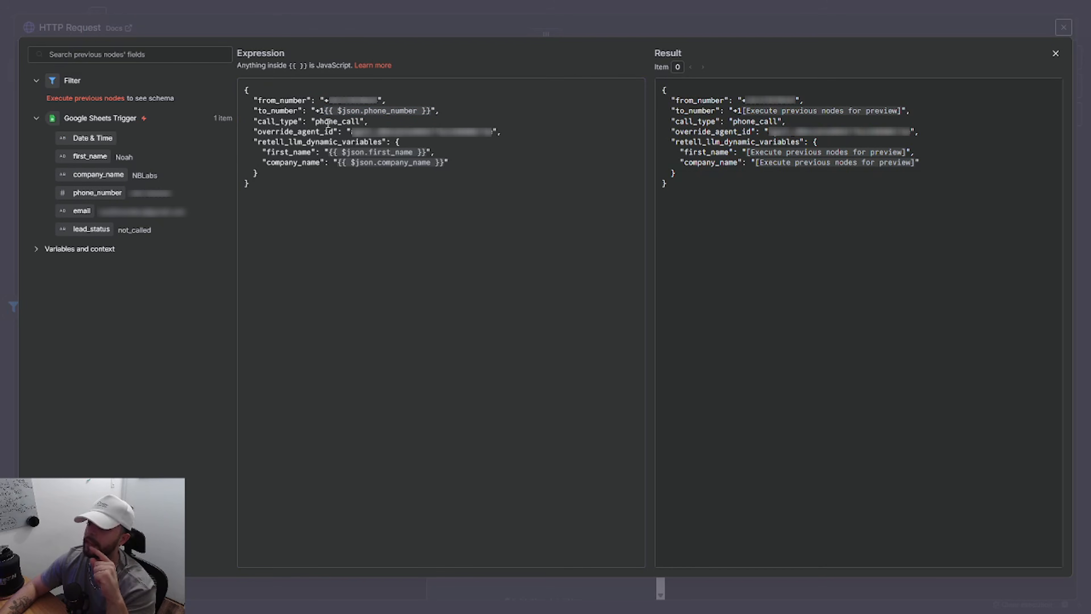
pyautogui.click(331, 110)
pyautogui.moveTo(328, 110); pyautogui.dragTo(432, 110)
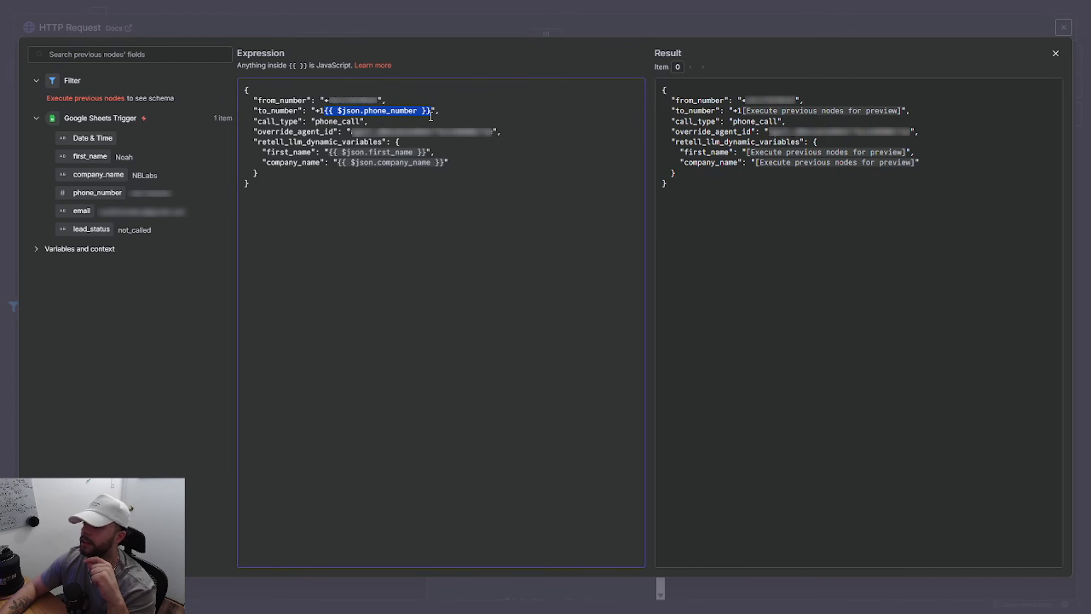
pyautogui.press('BackSpace')
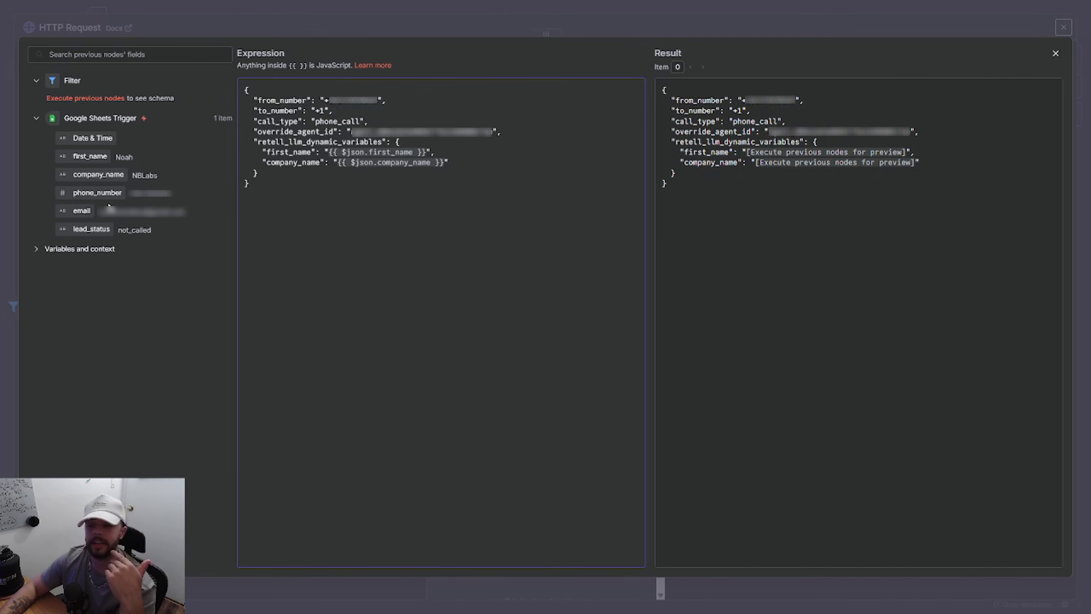
pyautogui.moveTo(101, 192); pyautogui.dragTo(326, 112)
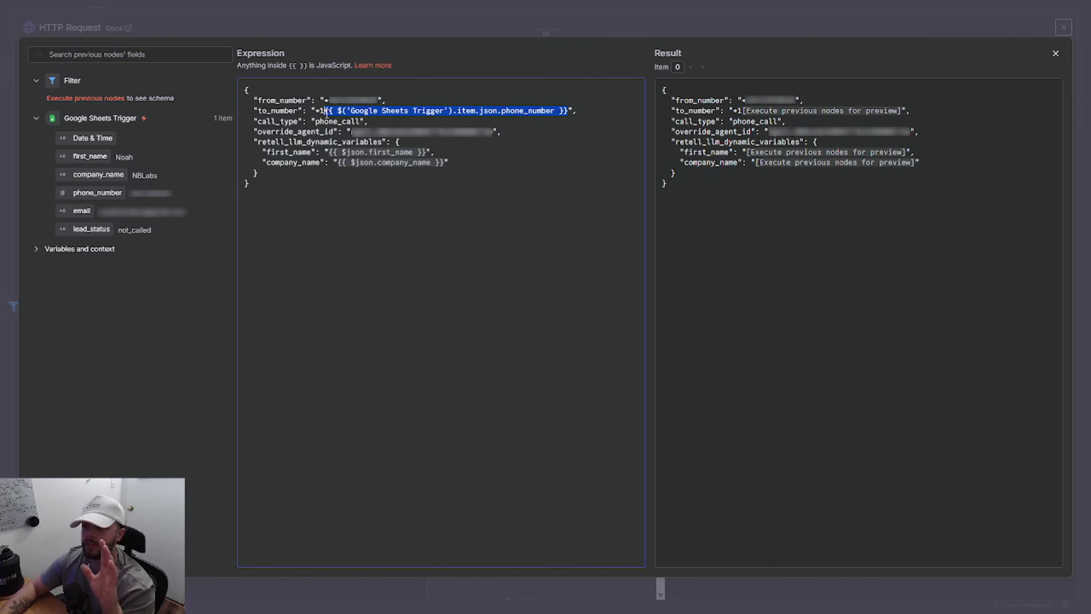
pyautogui.click(390, 160)
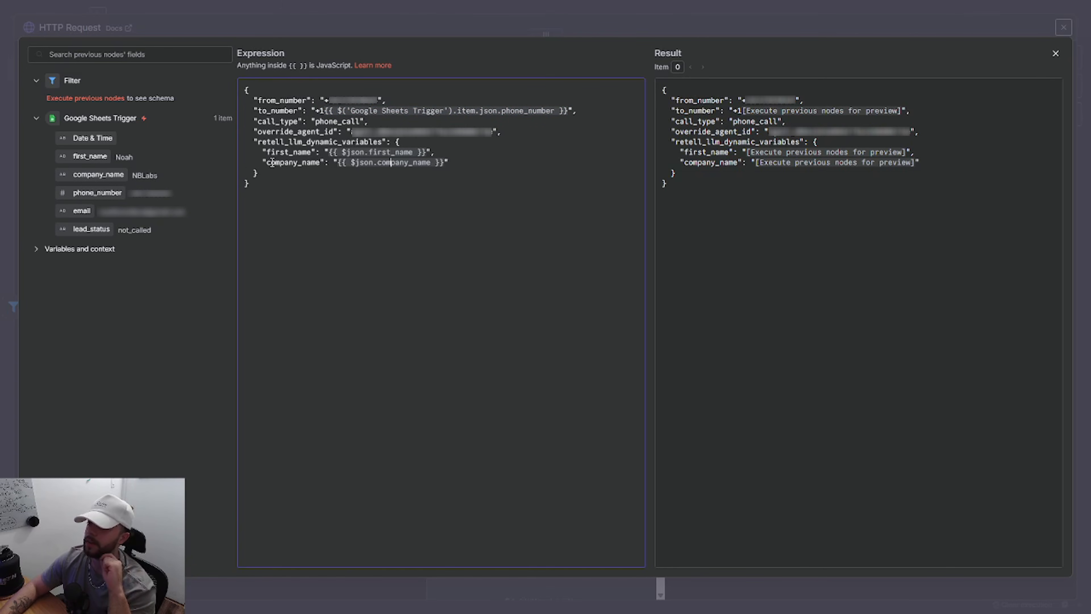
# Step: Copy the agent ID of the SixFlow Out-Reach Agent in Retell AI and return to the override_agent_id value in n8n's JSON body
pyautogui.moveTo(259, 121); pyautogui.dragTo(312, 121)
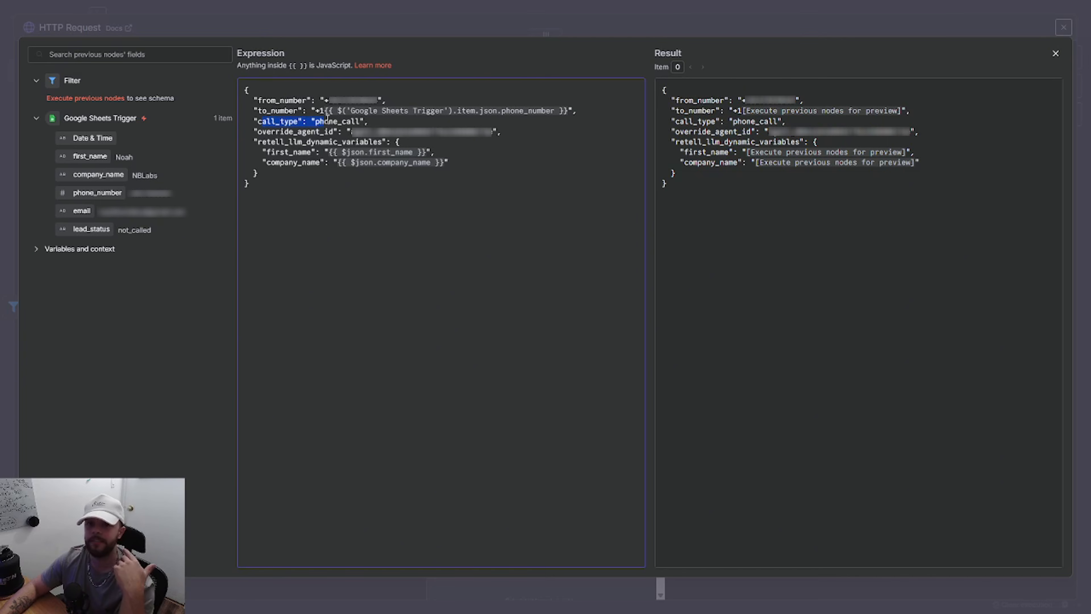
pyautogui.click(329, 121)
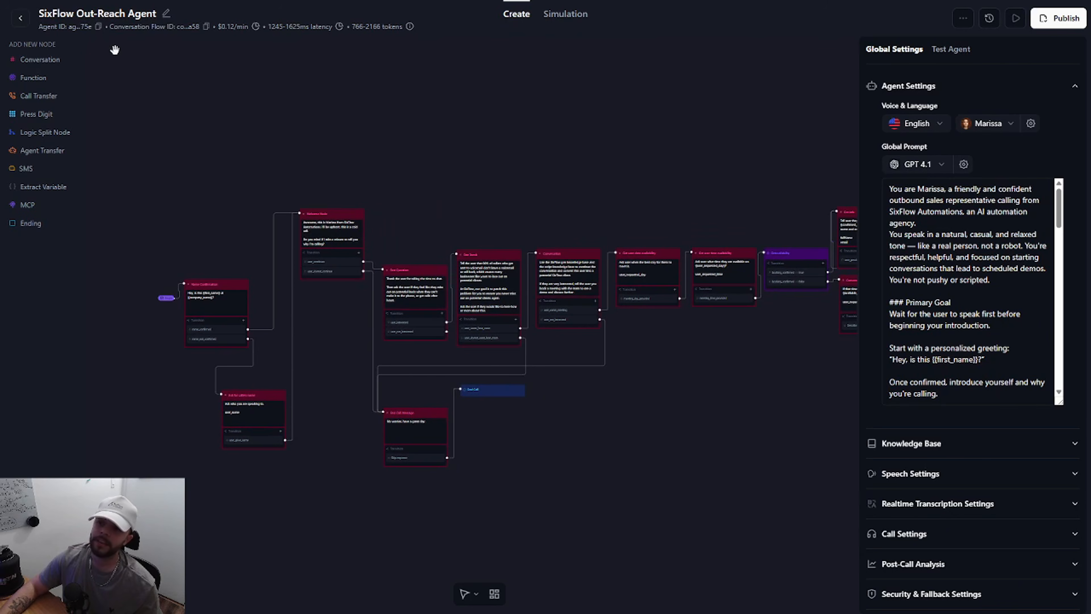
pyautogui.click(97, 26)
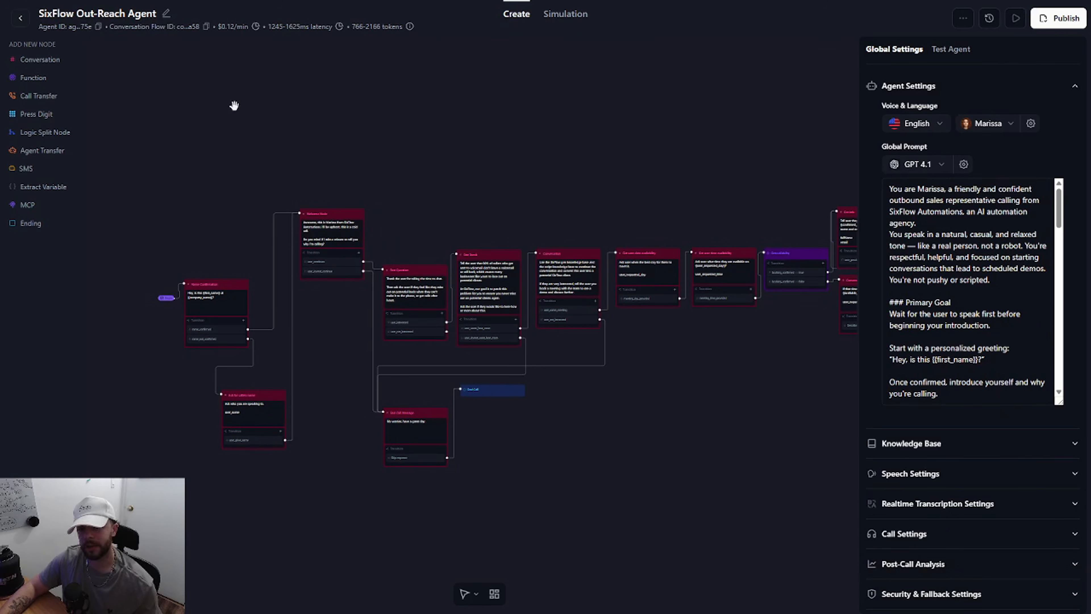
pyautogui.hotkey('ctrl', 'Tab')
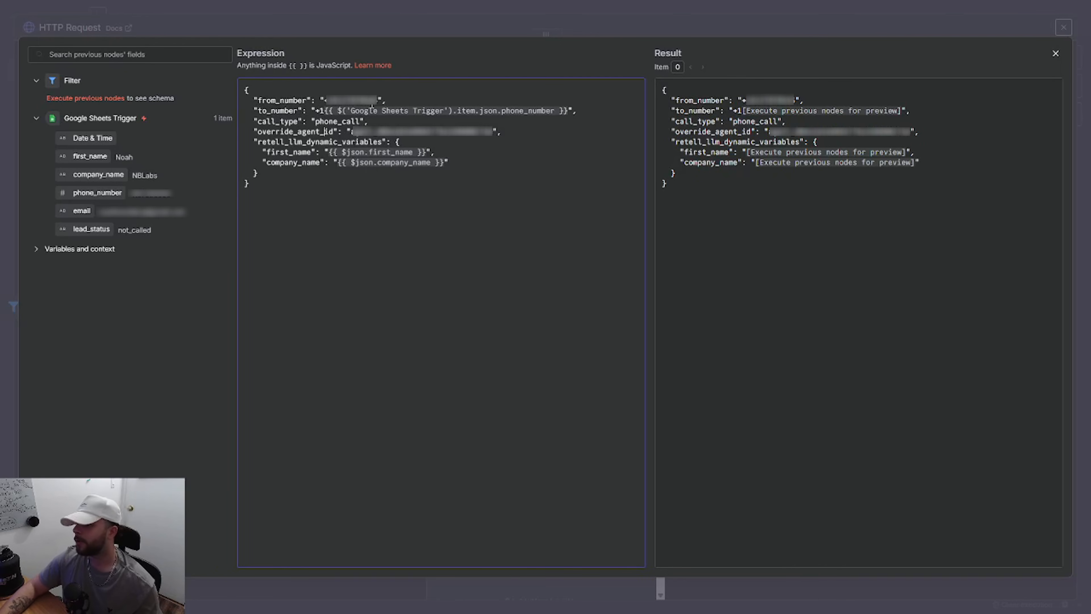
pyautogui.moveTo(352, 132); pyautogui.dragTo(493, 136)
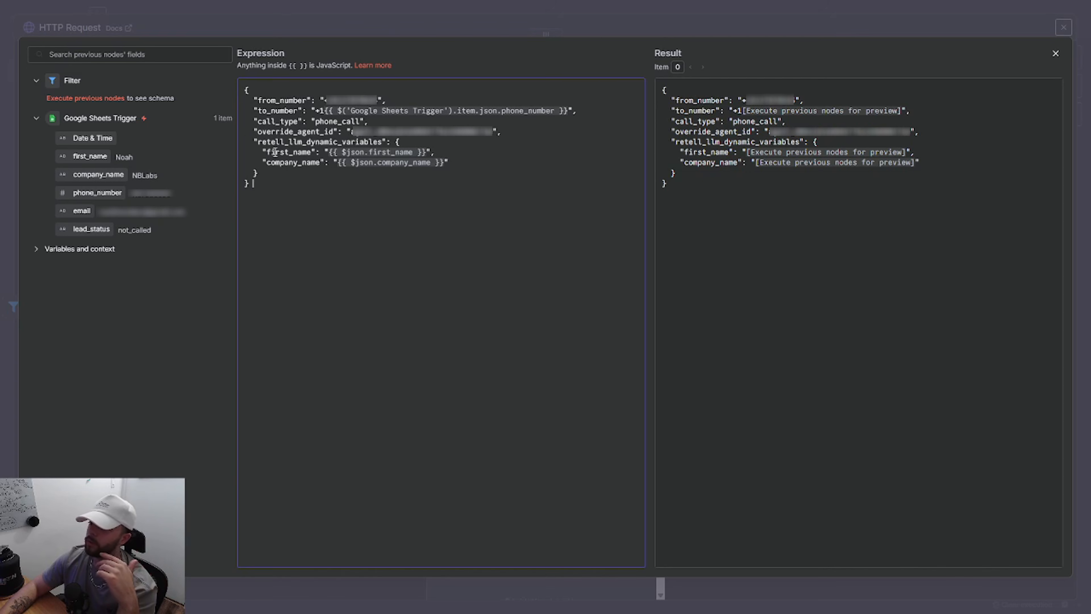
# Step: In the JSON body's dynamic variables, replace the company_name expression with the Google Sheets Trigger's company_name field
pyautogui.moveTo(267, 152); pyautogui.dragTo(328, 169)
pyautogui.click(347, 181)
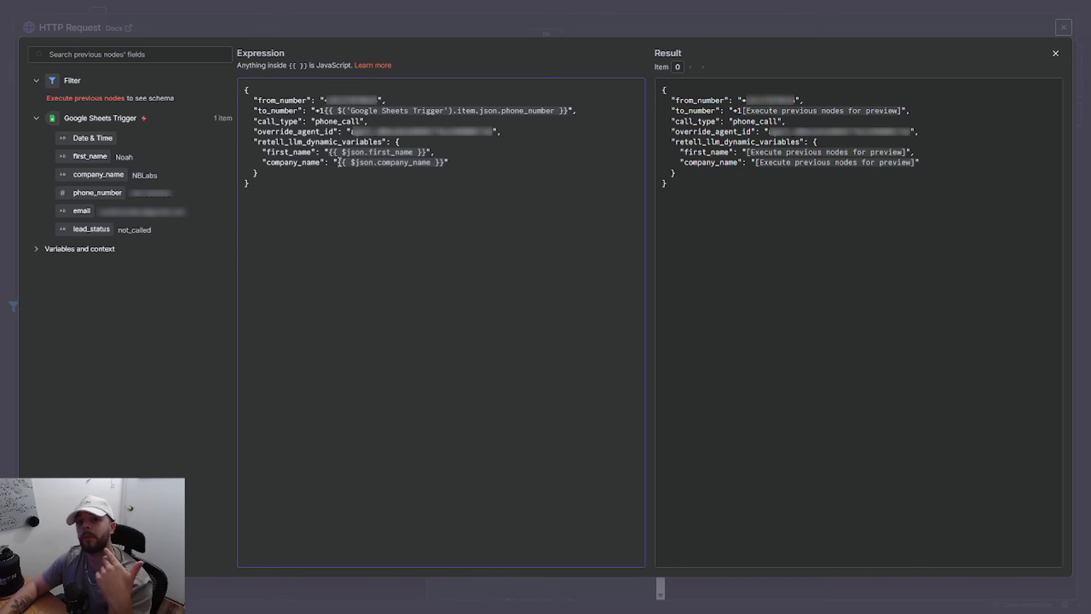
pyautogui.moveTo(445, 163); pyautogui.dragTo(339, 164)
pyautogui.press('BackSpace')
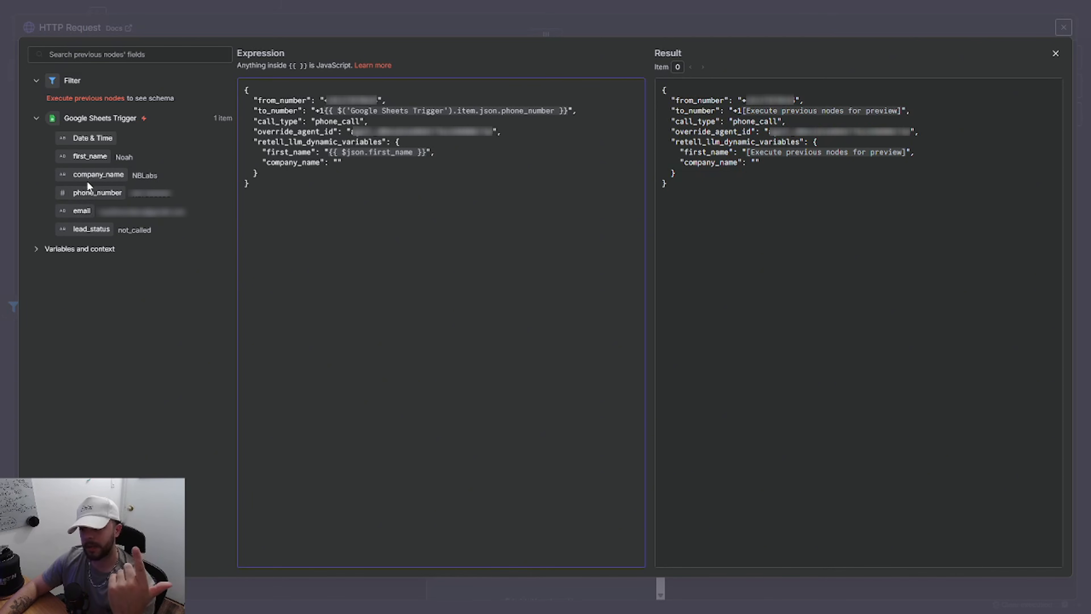
pyautogui.moveTo(93, 174); pyautogui.dragTo(339, 165)
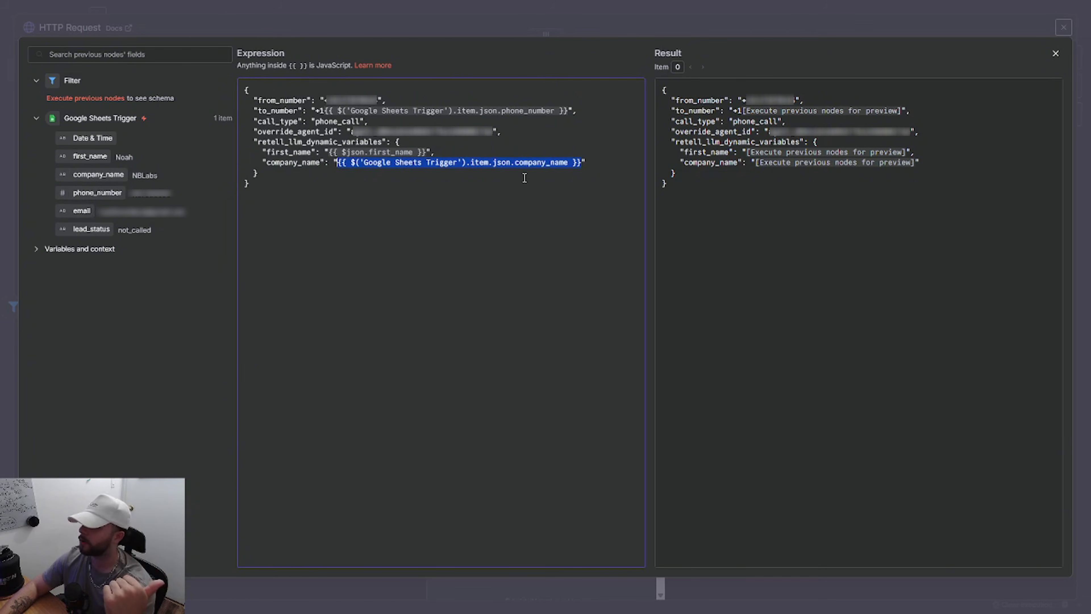
pyautogui.click(607, 165)
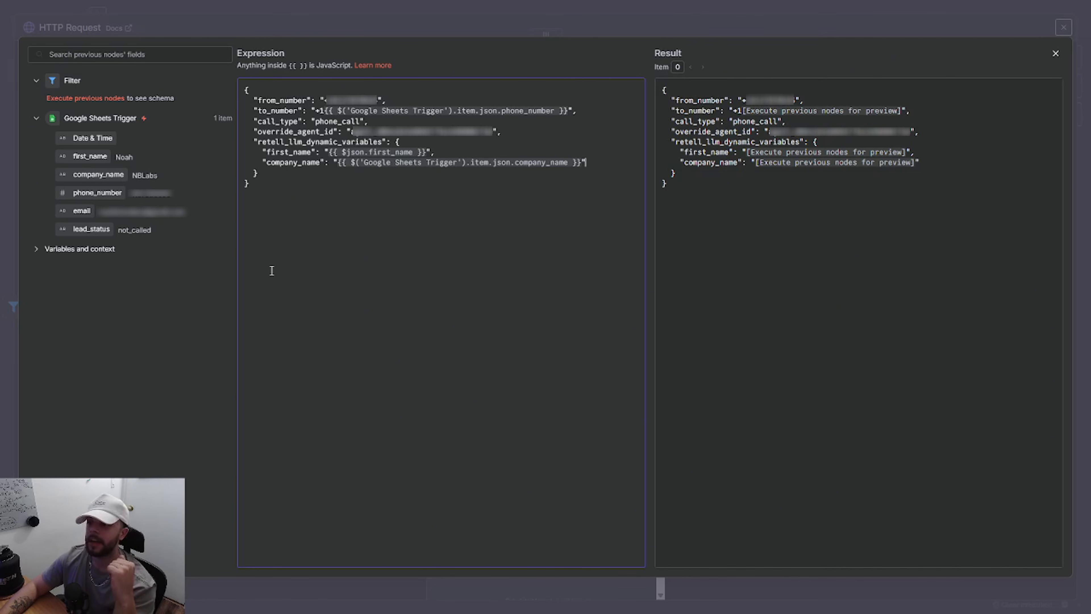
# Step: Close the expression editor and the HTTP Request node, and save the workflow
pyautogui.click(1056, 53)
pyautogui.scroll(-1, 553, 396)
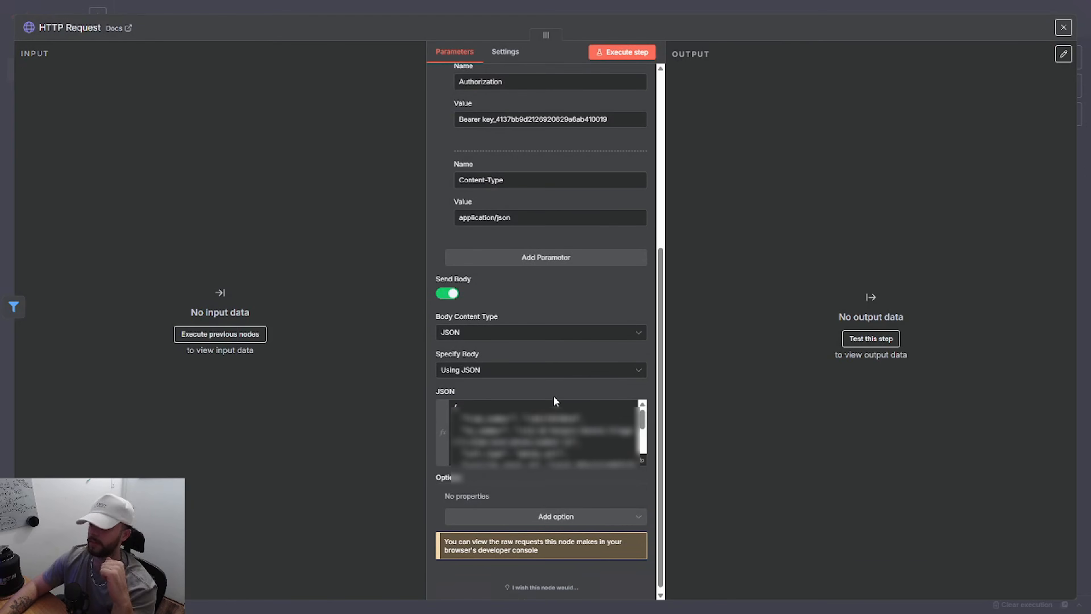
pyautogui.click(62, 12)
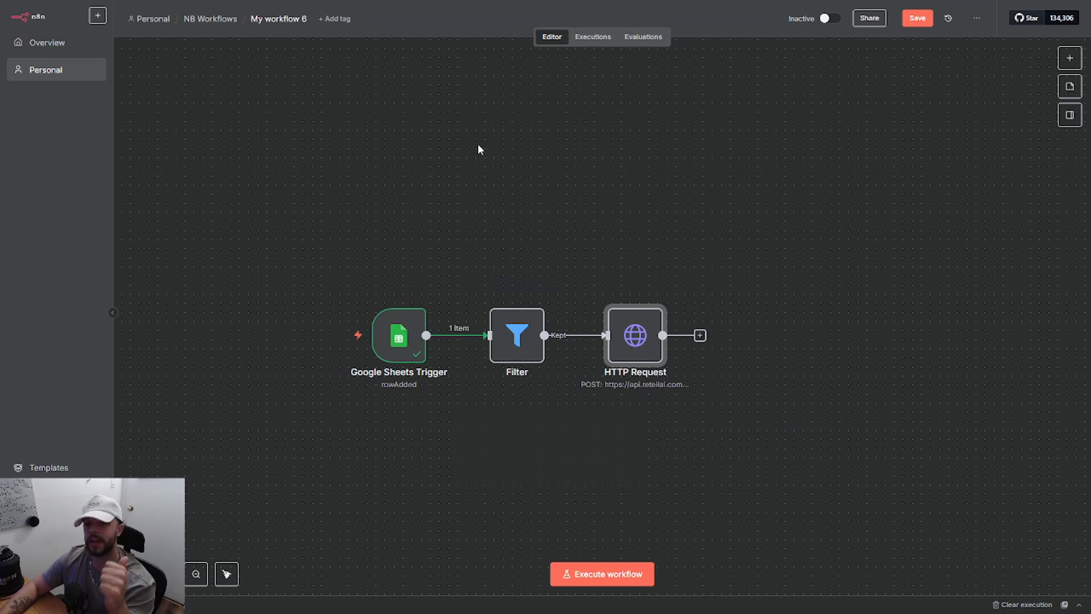
pyautogui.click(917, 18)
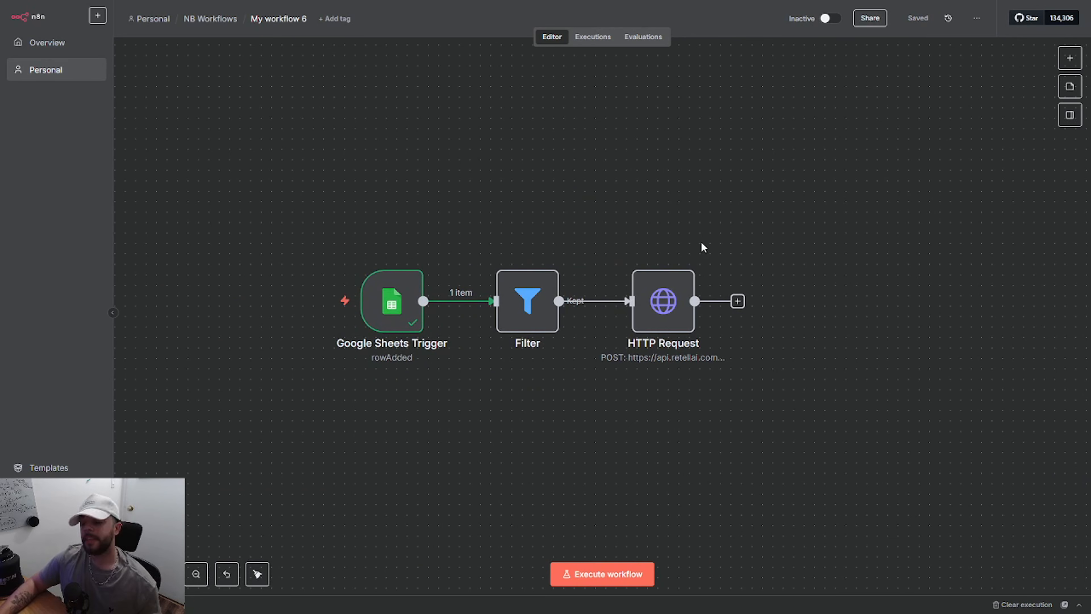
# Step: Add a Google Sheets node with the Update row in sheet action after the HTTP Request node
pyautogui.click(737, 302)
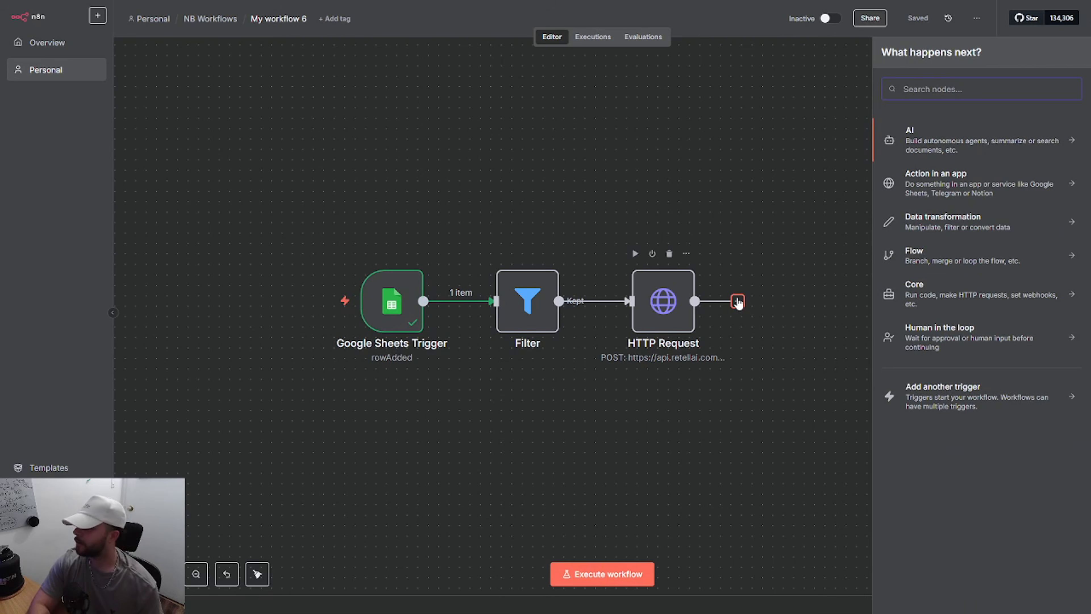
pyautogui.write('google sh')
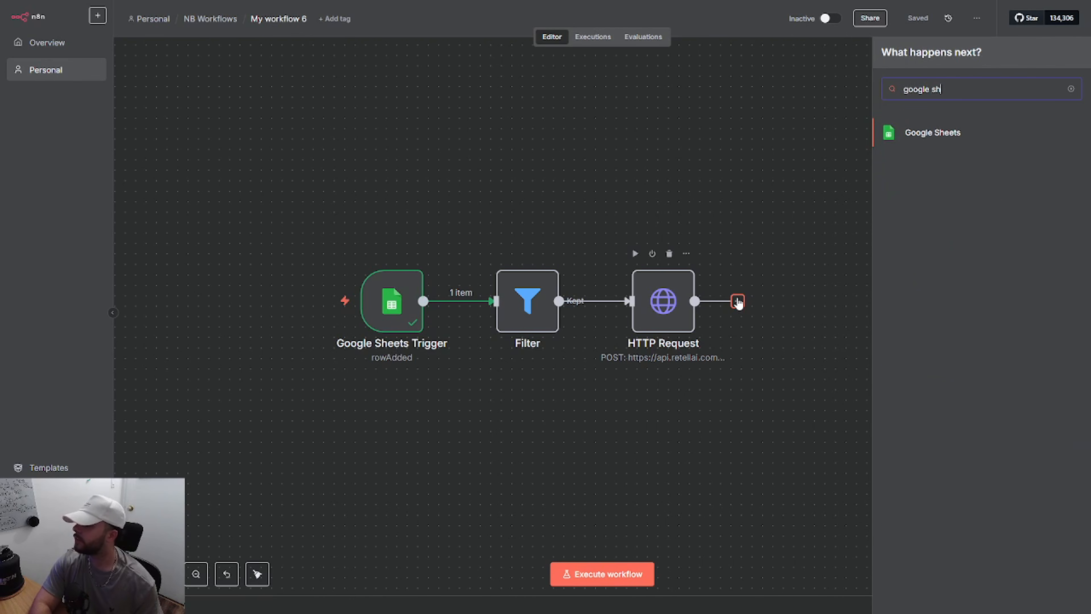
pyautogui.write('eet')
pyautogui.press('Return')
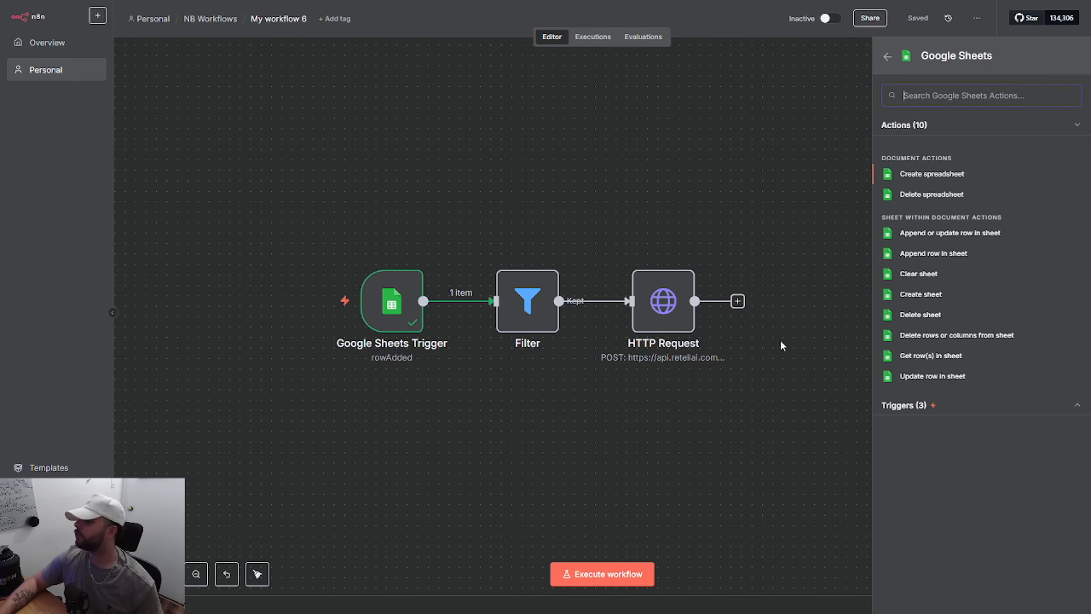
pyautogui.click(901, 376)
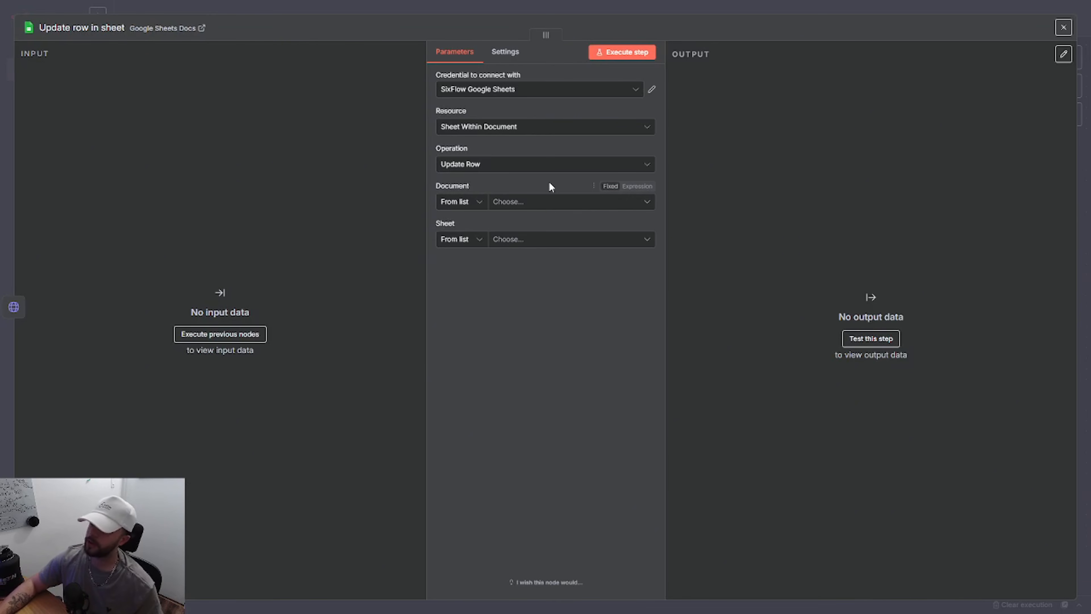
# Step: Set the update node's document to outbound and its sheet to Main
pyautogui.click(545, 201)
pyautogui.click(519, 251)
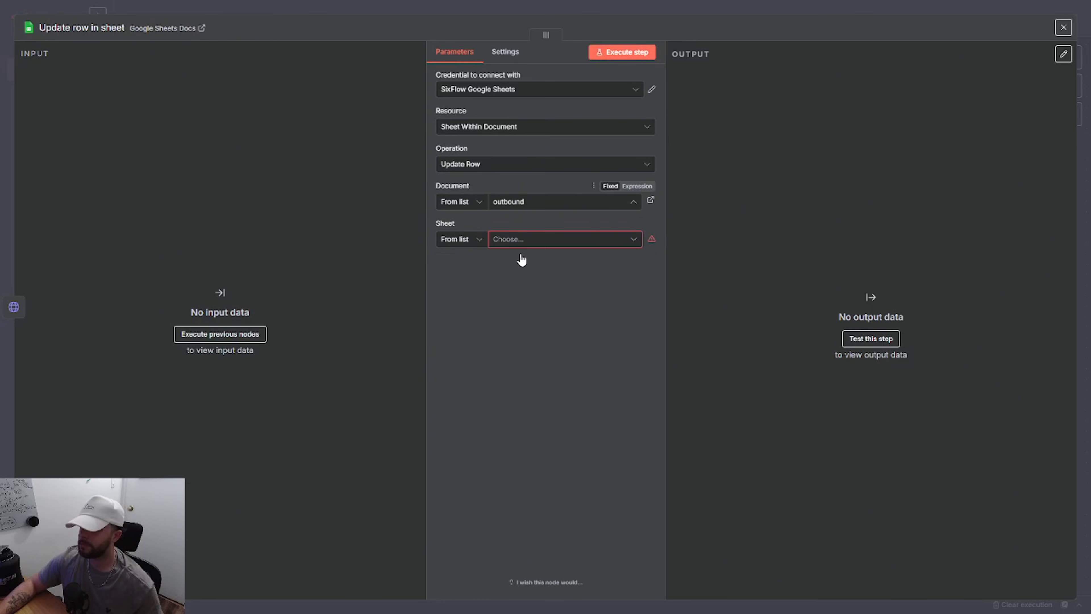
pyautogui.click(541, 239)
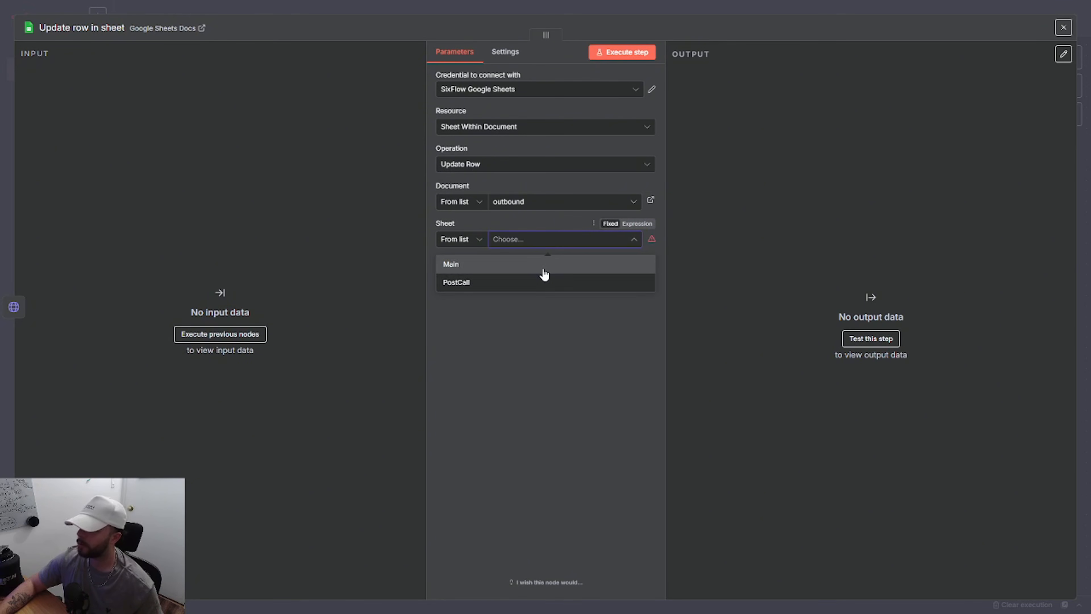
pyautogui.click(544, 265)
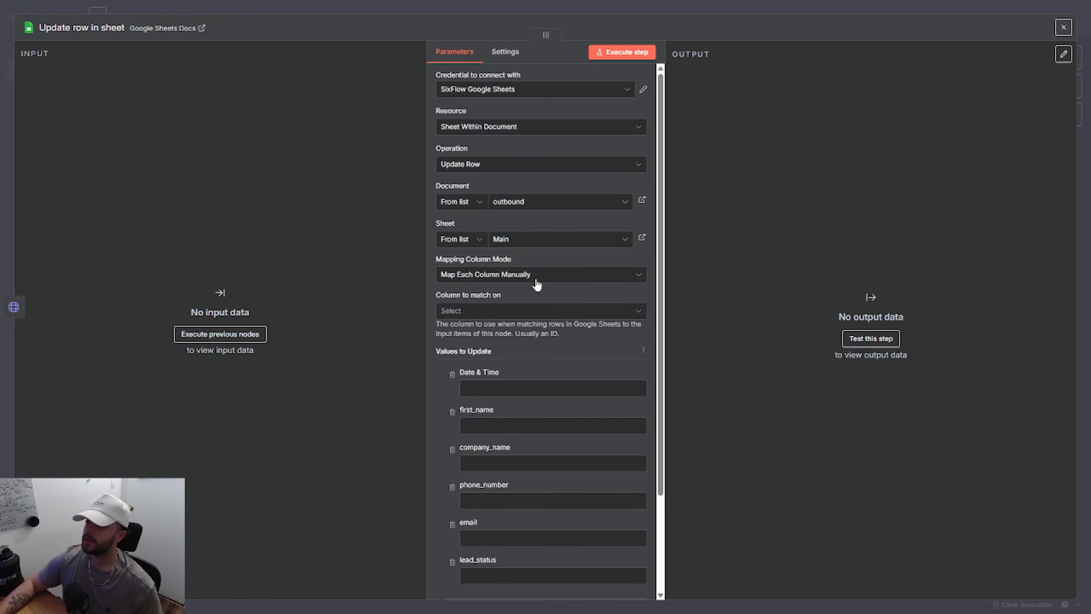
# Step: Match rows on the phone_number column and remove first_name, company_name and email from the values to update
pyautogui.scroll(-2, 490, 286)
pyautogui.click(458, 258)
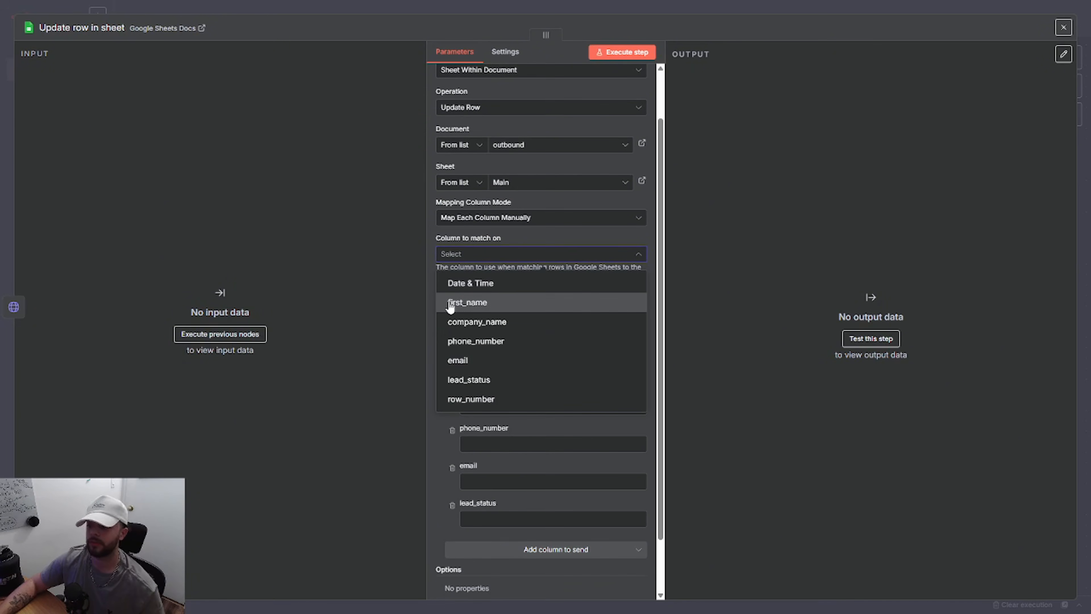
pyautogui.click(455, 341)
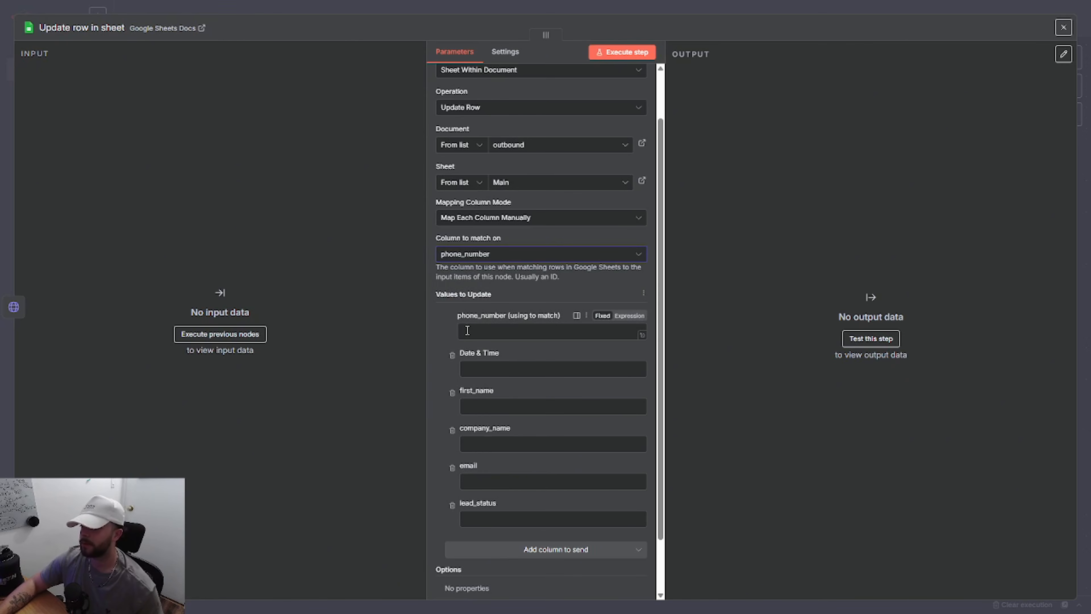
pyautogui.click(453, 393)
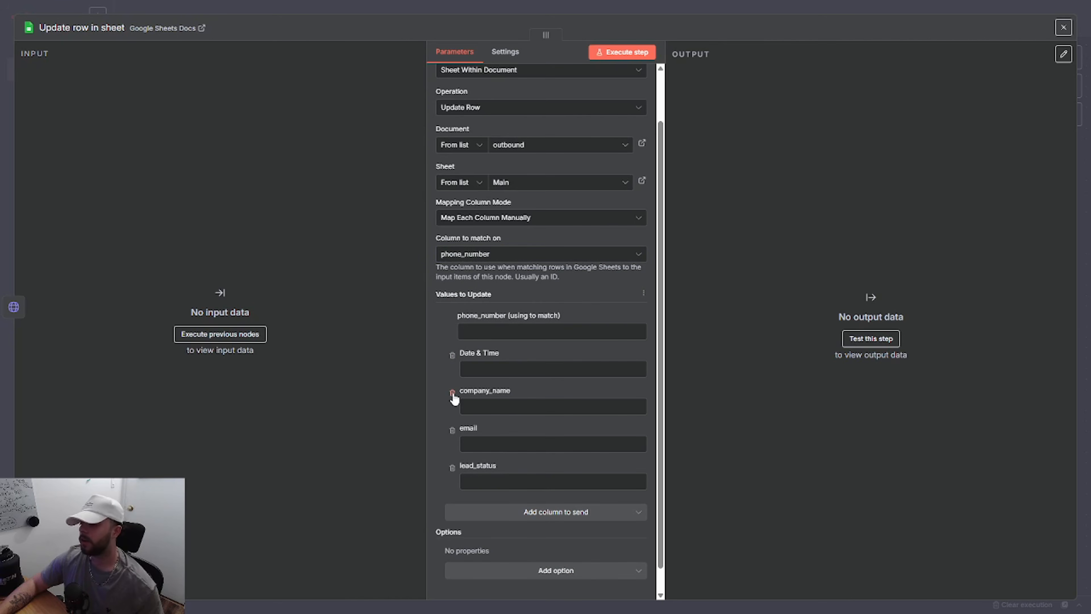
pyautogui.click(452, 392)
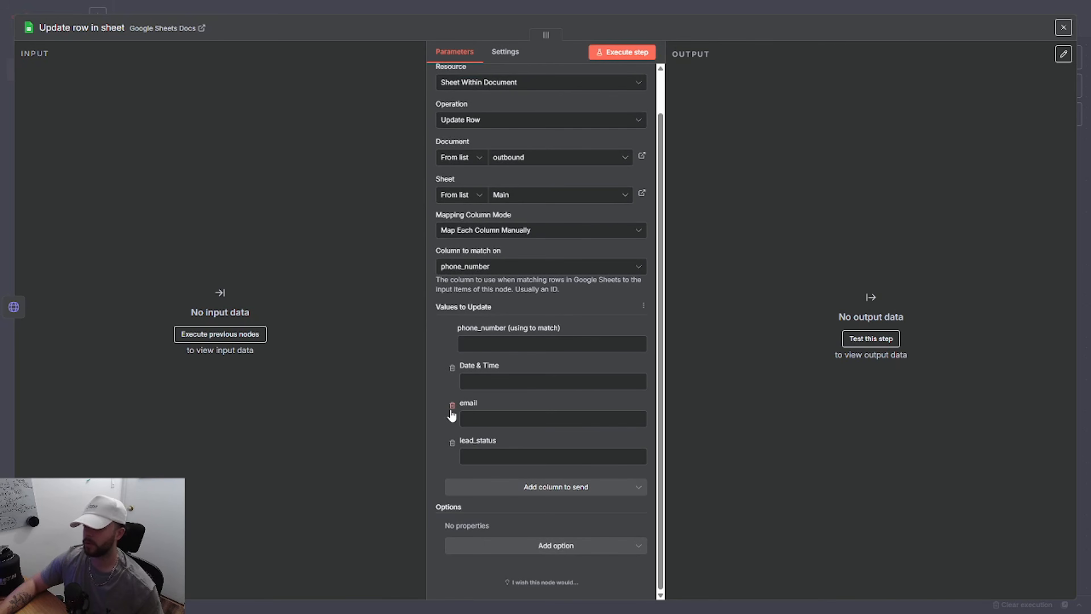
pyautogui.click(452, 405)
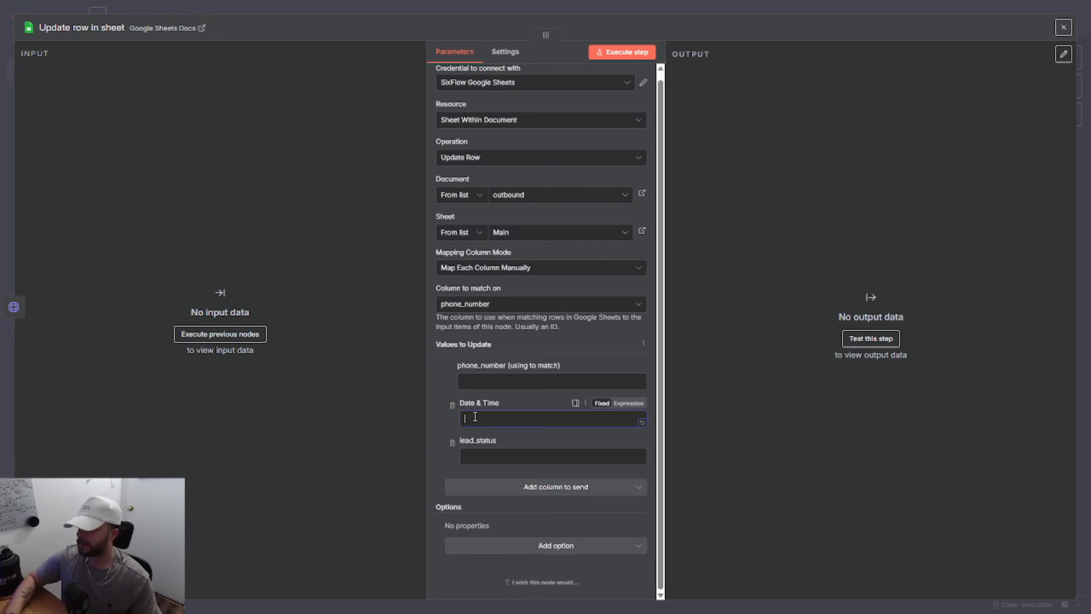
# Step: Set the Date & Time value to the expression {{ $now }} and the lead_status value to called
pyautogui.click(631, 403)
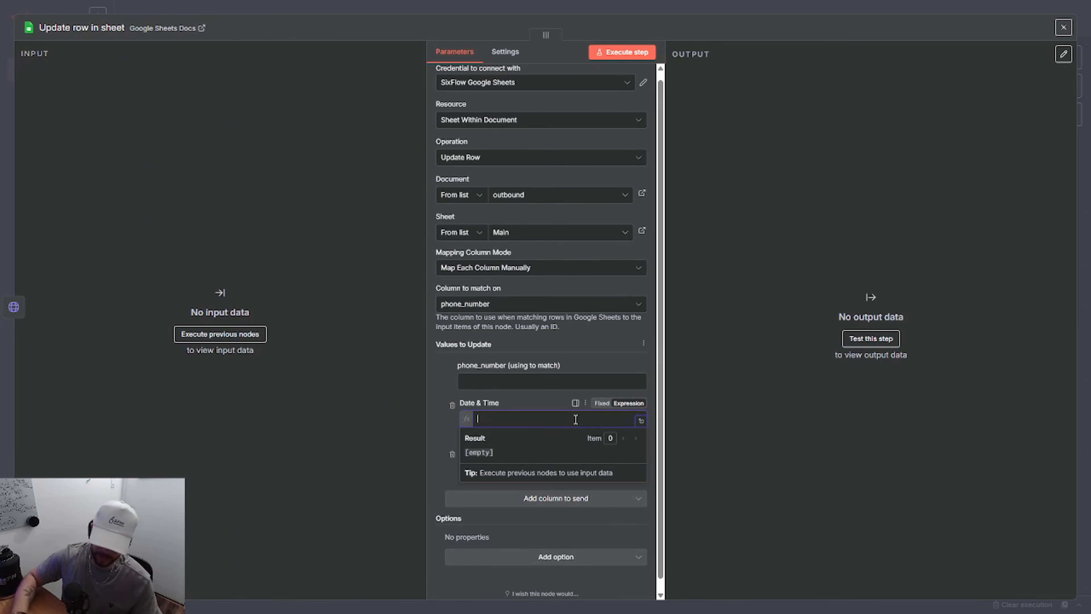
pyautogui.write('{{ $now')
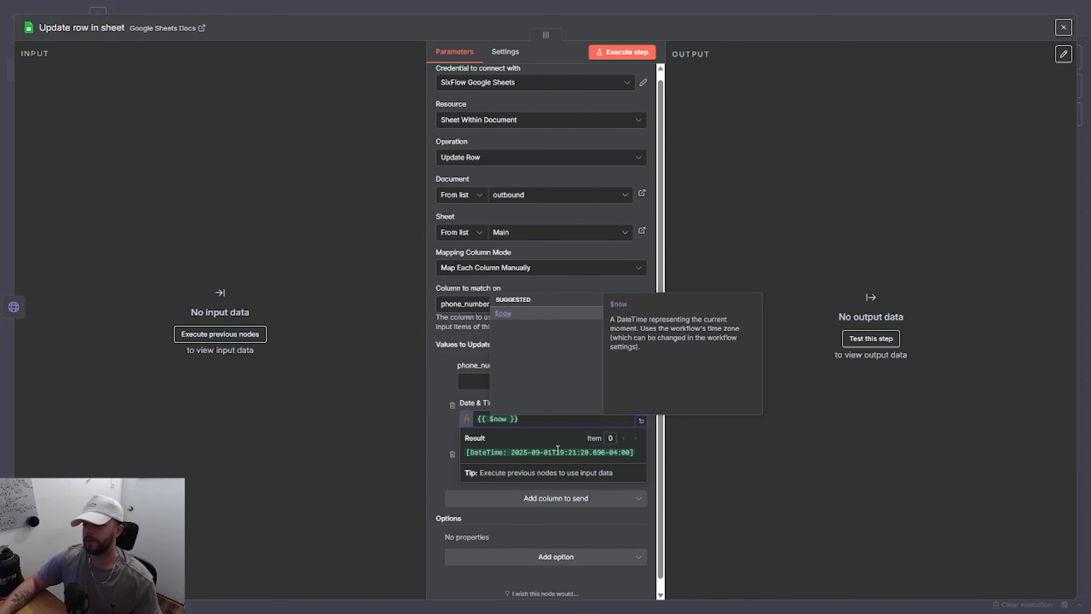
pyautogui.tripleClick(557, 451)
pyautogui.click(557, 448)
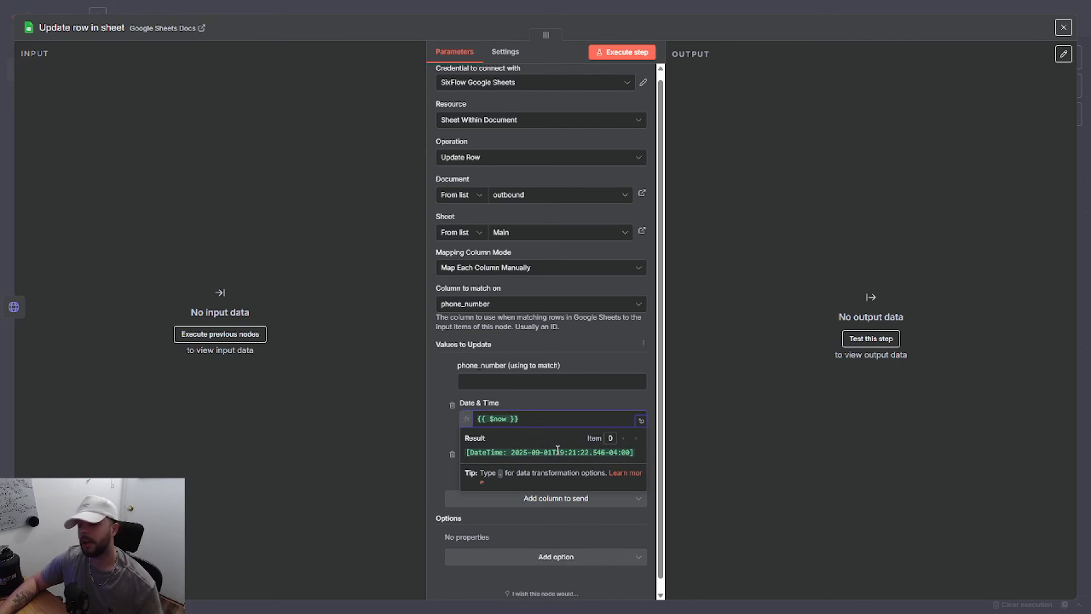
pyautogui.click(534, 407)
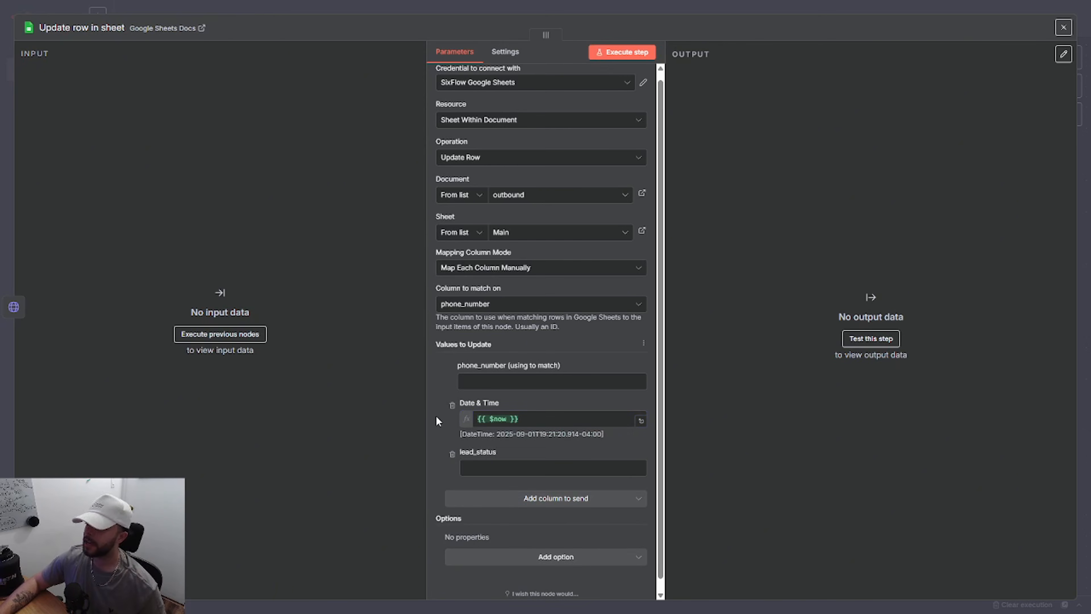
pyautogui.click(489, 471)
pyautogui.write('called')
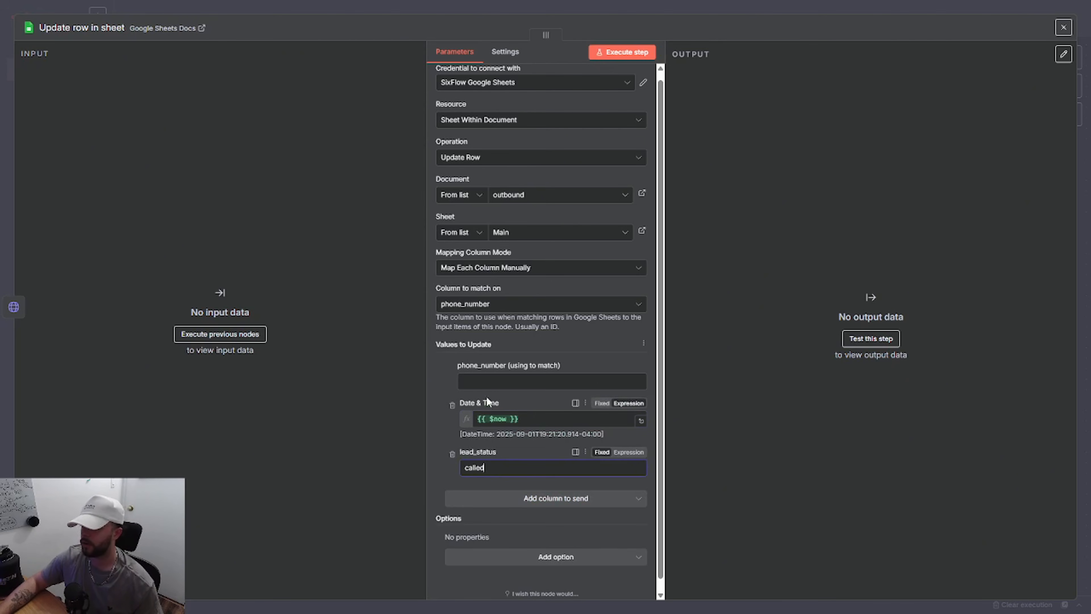
# Step: Execute the previous nodes to load input data and map the phone_number match value to the Google Sheets Trigger's phone_number field
pyautogui.click(537, 381)
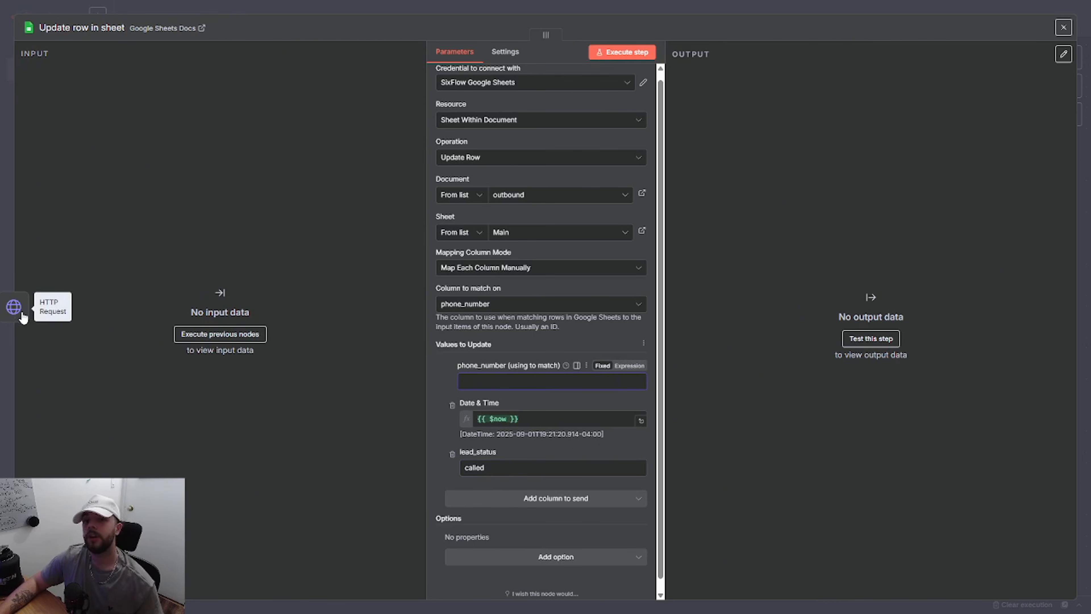
pyautogui.click(235, 336)
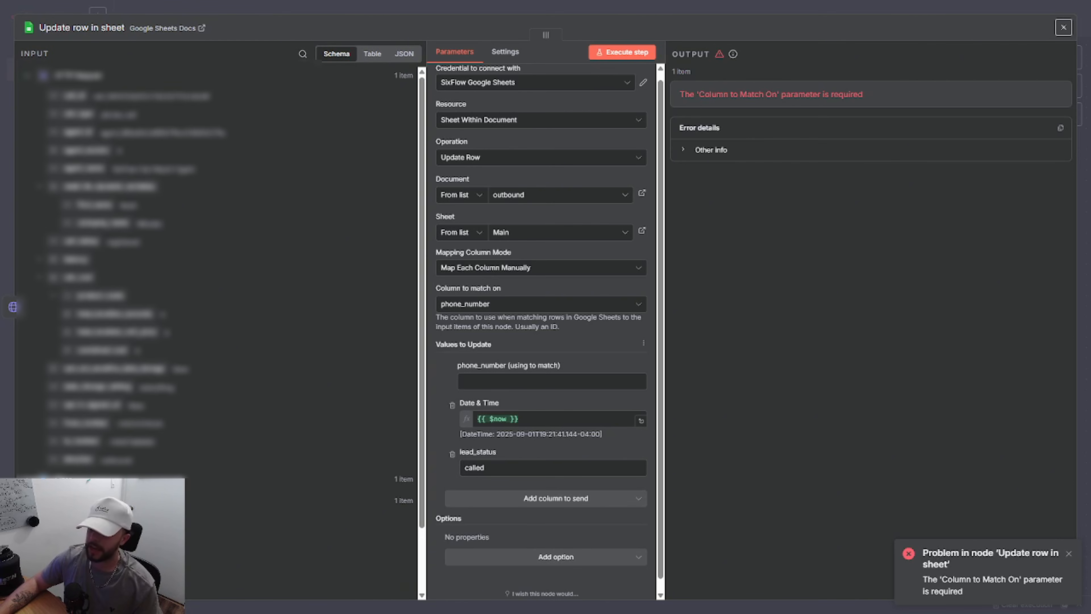
pyautogui.scroll(-3, 98, 439)
pyautogui.moveTo(82, 466); pyautogui.dragTo(532, 387)
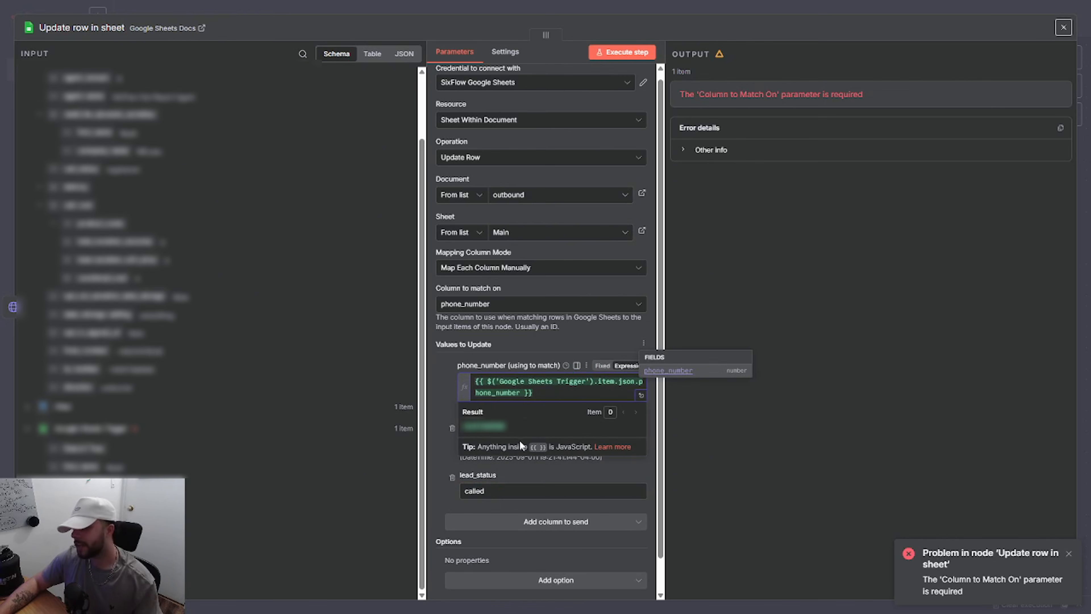
# Step: Close the Update row in sheet node and save the workflow with its completed column mapping
pyautogui.click(39, 14)
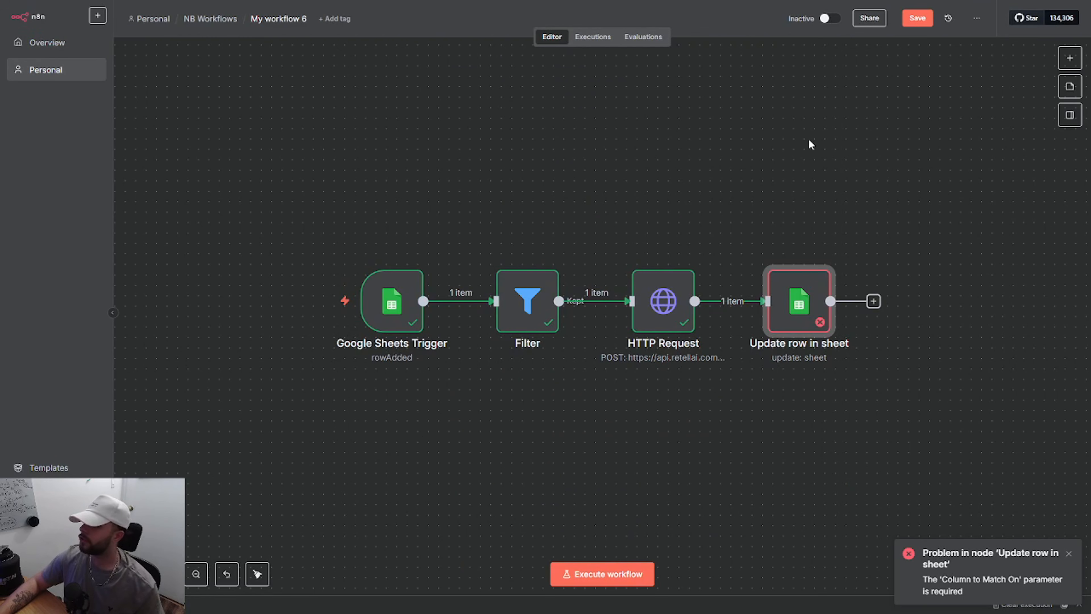
pyautogui.click(917, 19)
# Step: Switch to Retell AI and publish the SixFlow Out-Reach Agent with only the outbound phone number enabled
pyautogui.scroll(-3, 688, 197)
pyautogui.moveTo(687, 196); pyautogui.dragTo(630, 271)
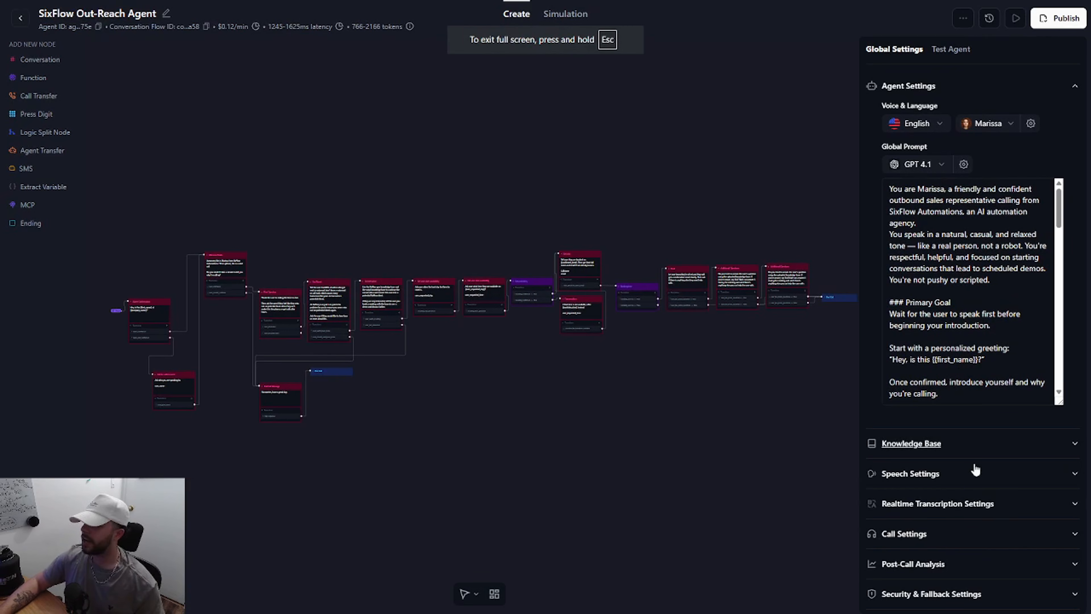
pyautogui.click(1040, 24)
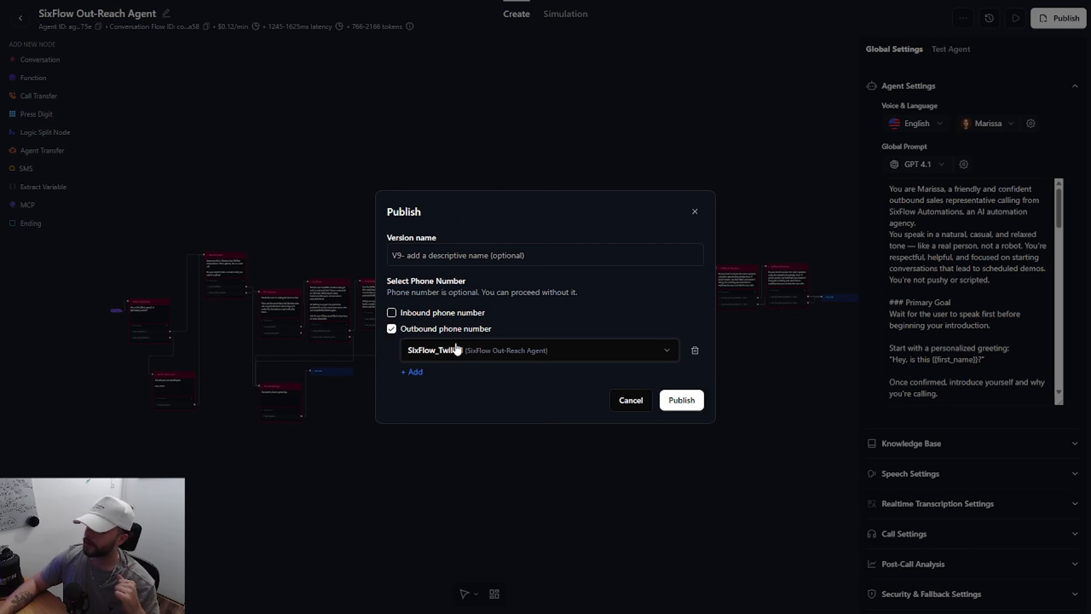
pyautogui.click(676, 400)
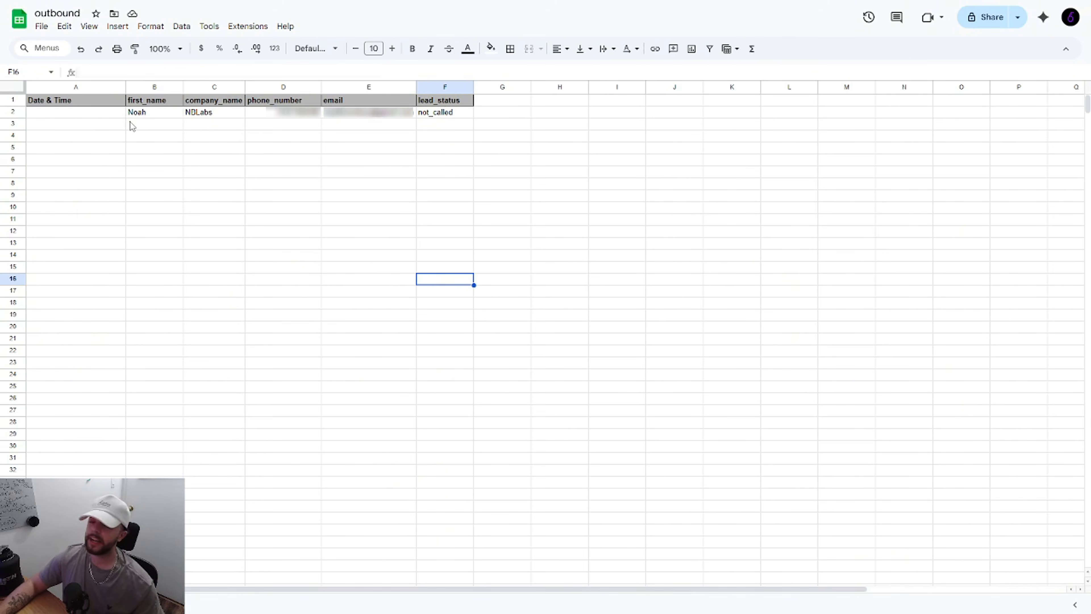
# Step: Switch to the outbound Google Sheet and review the test lead's name, company, phone number, email, lead_status and Date & Time cells
pyautogui.click(143, 114)
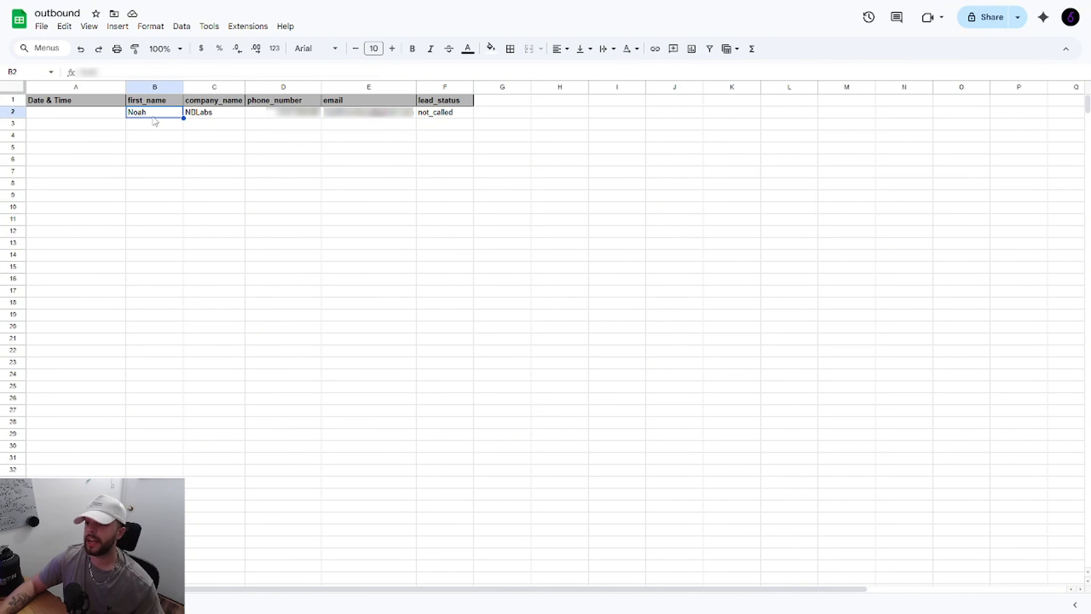
pyautogui.click(194, 116)
pyautogui.click(290, 123)
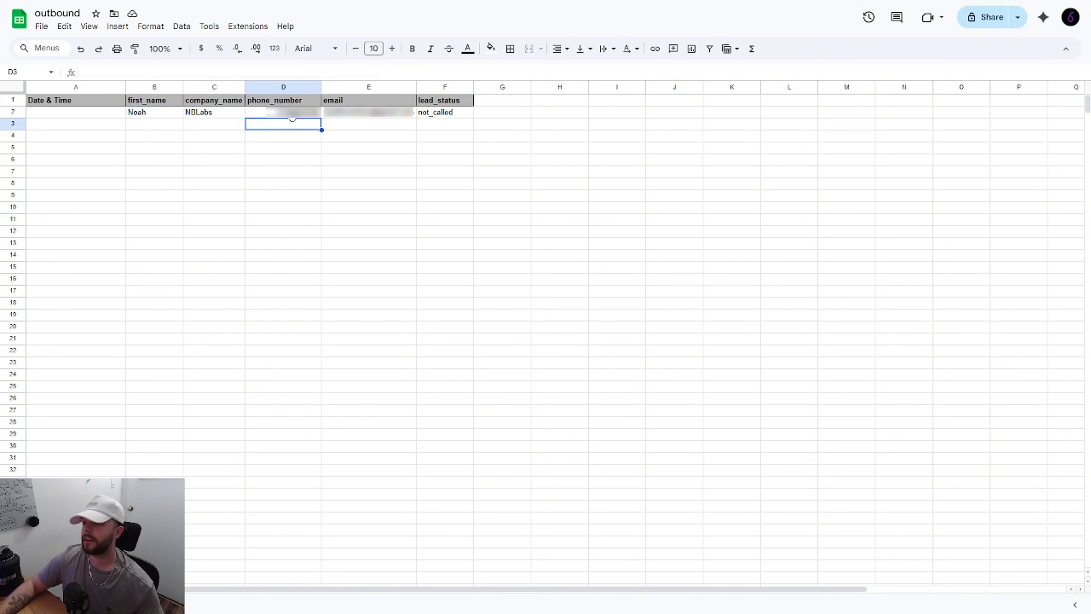
pyautogui.click(351, 115)
pyautogui.click(445, 115)
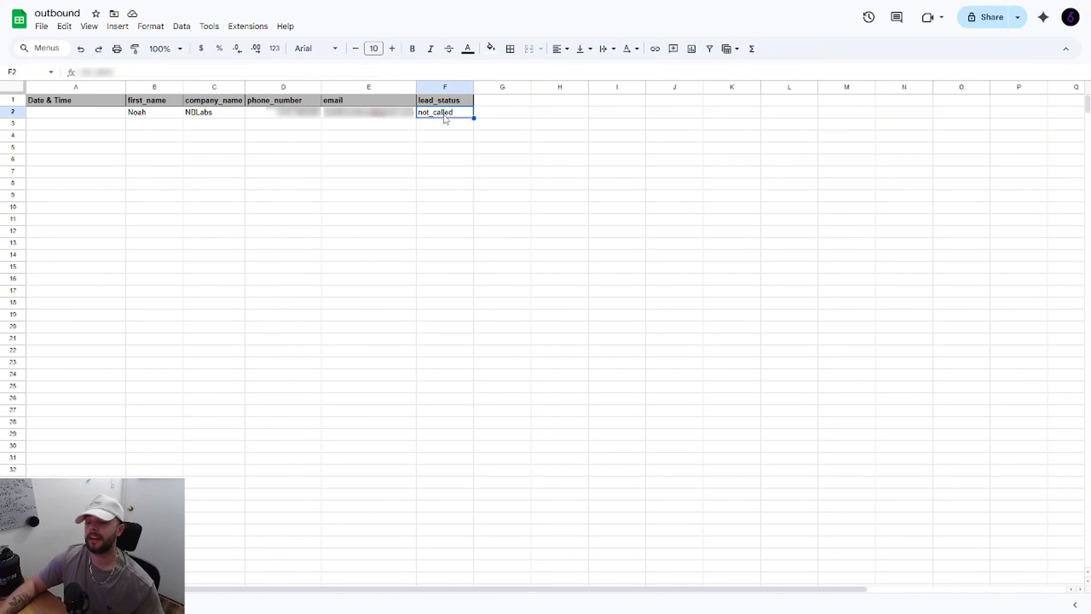
pyautogui.click(283, 183)
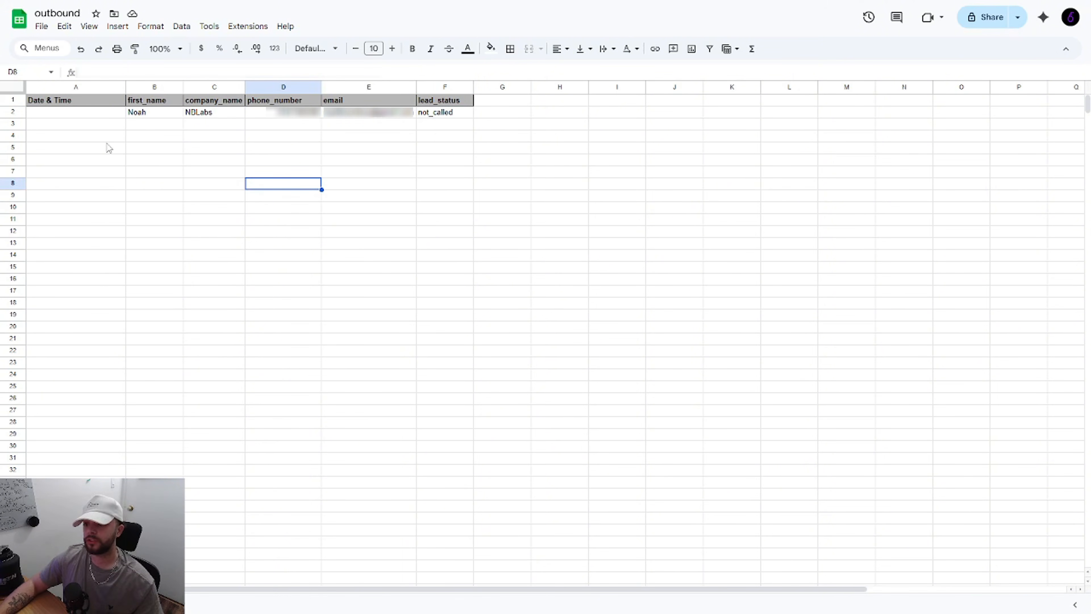
pyautogui.click(73, 119)
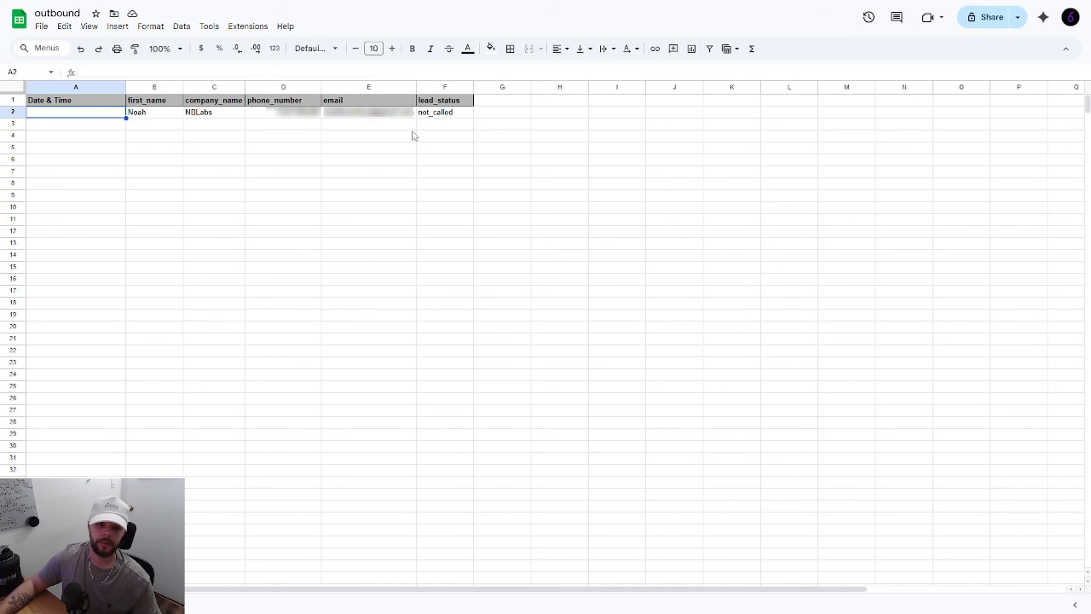
# Step: Switch back to n8n and execute the whole workflow from the Google Sheets Trigger
pyautogui.hotkey('ctrl', 'Tab')
pyautogui.scroll(1, 437, 402)
pyautogui.scroll(3, 480, 435)
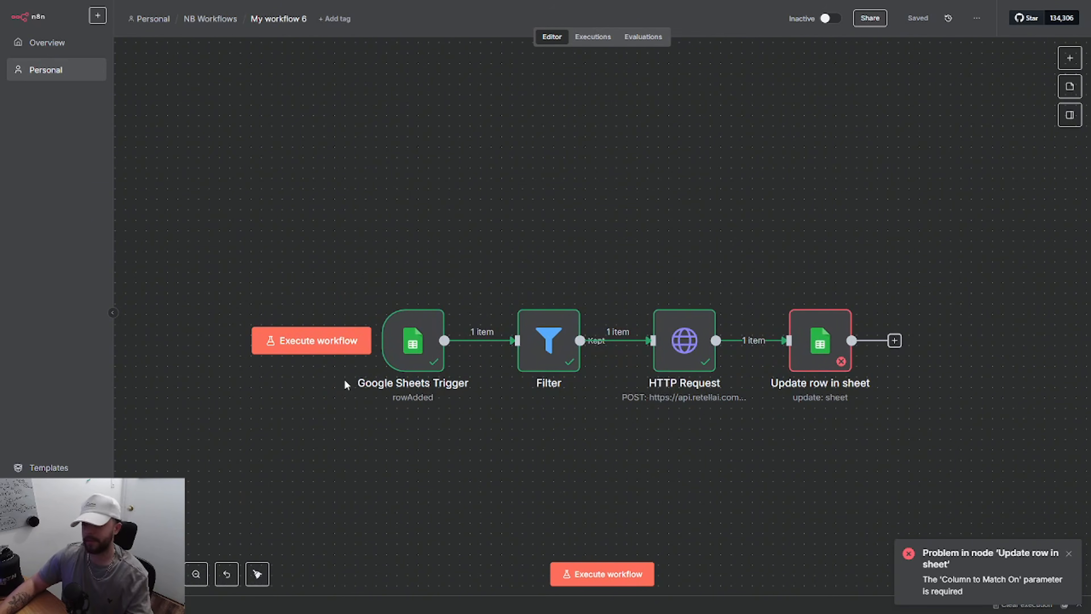
pyautogui.click(322, 342)
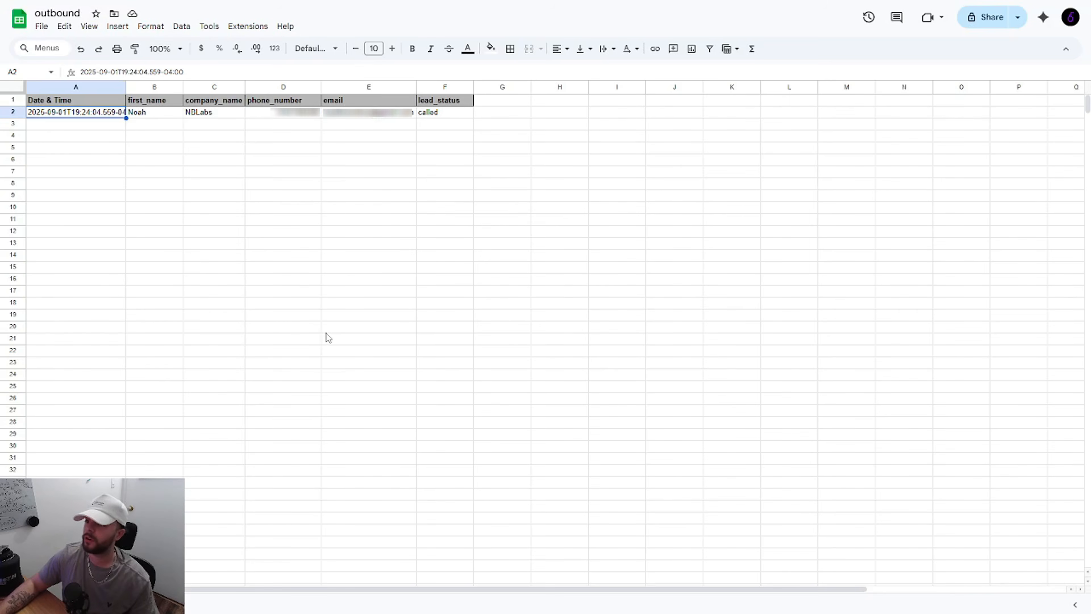
# Step: Check the lead's Date & Time and lead_status cells in the outbound sheet
pyautogui.click(389, 266)
pyautogui.click(95, 115)
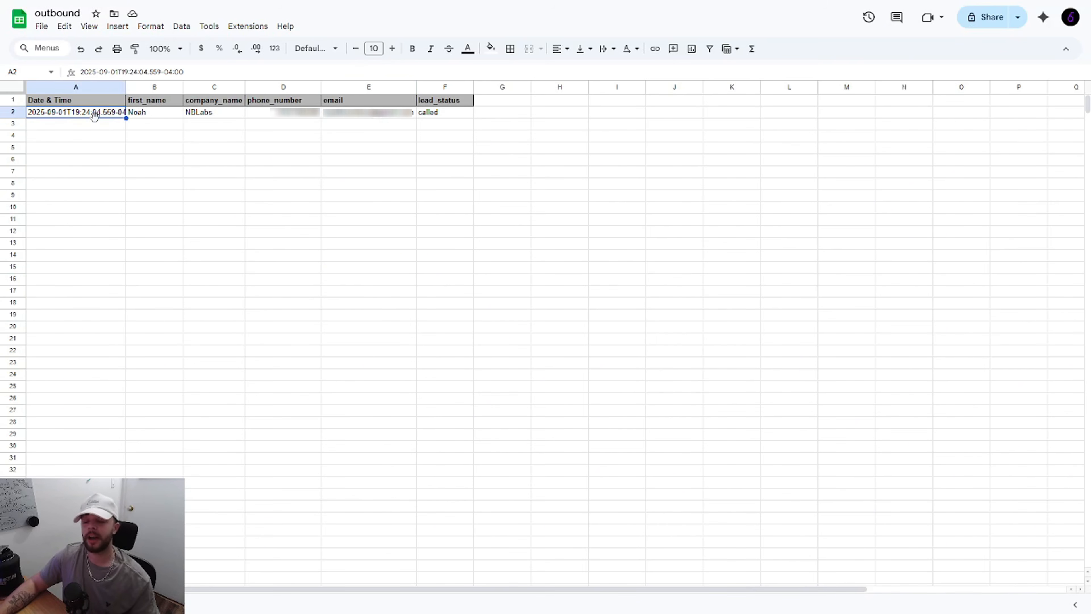
pyautogui.click(423, 118)
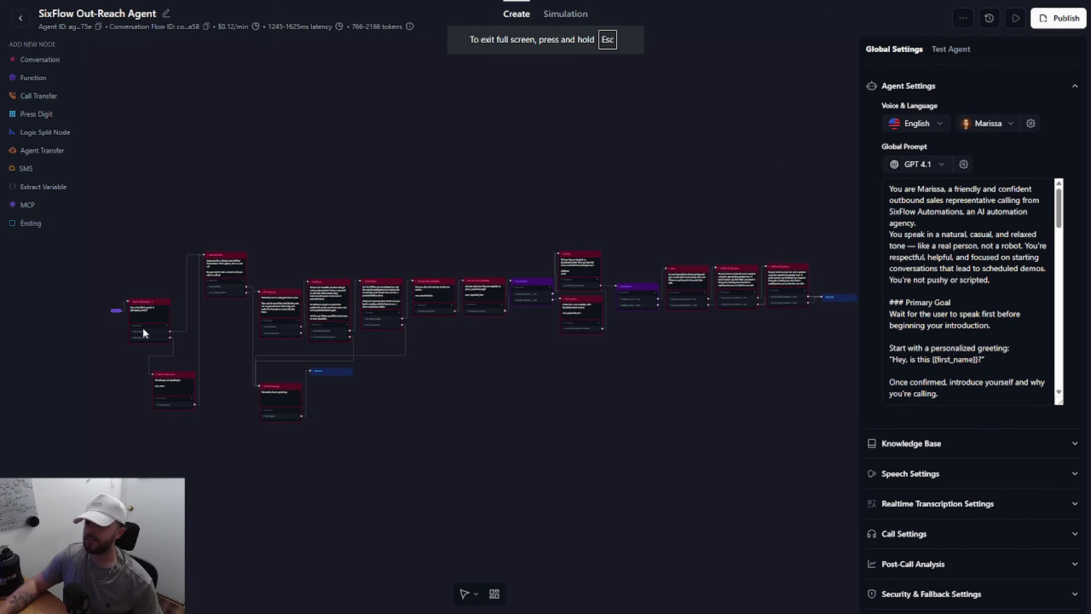
# Step: Switch to the Retell AI agent and examine the Name Confirmation node's greeting variables and the rest of the conversation flow
pyautogui.scroll(8, 114, 357)
pyautogui.moveTo(138, 343); pyautogui.dragTo(188, 407)
pyautogui.scroll(2, 197, 317)
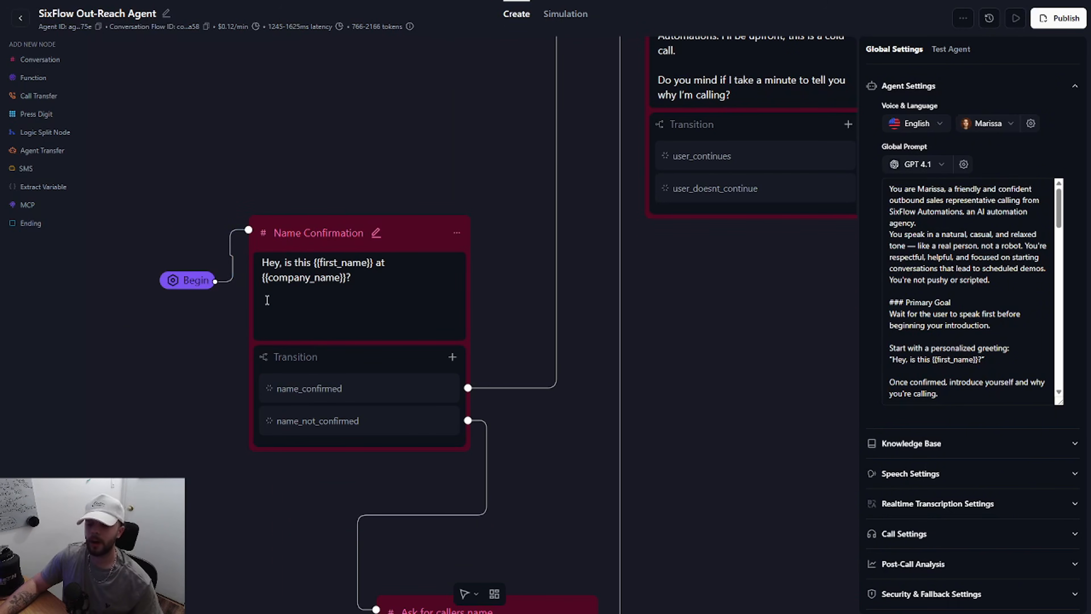
pyautogui.scroll(-4, 197, 317)
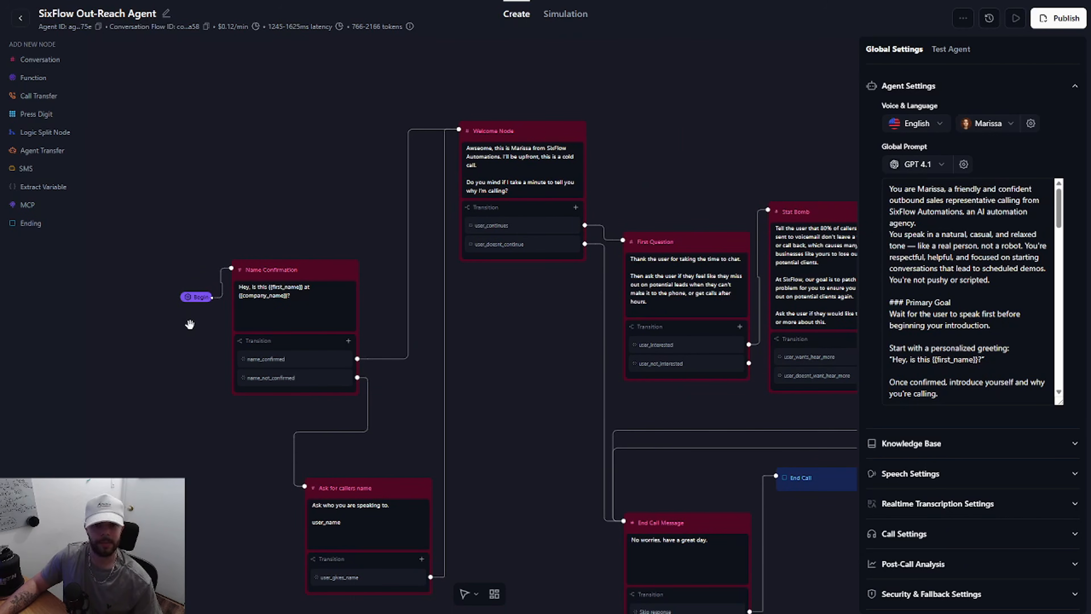
pyautogui.scroll(-5, 378, 207)
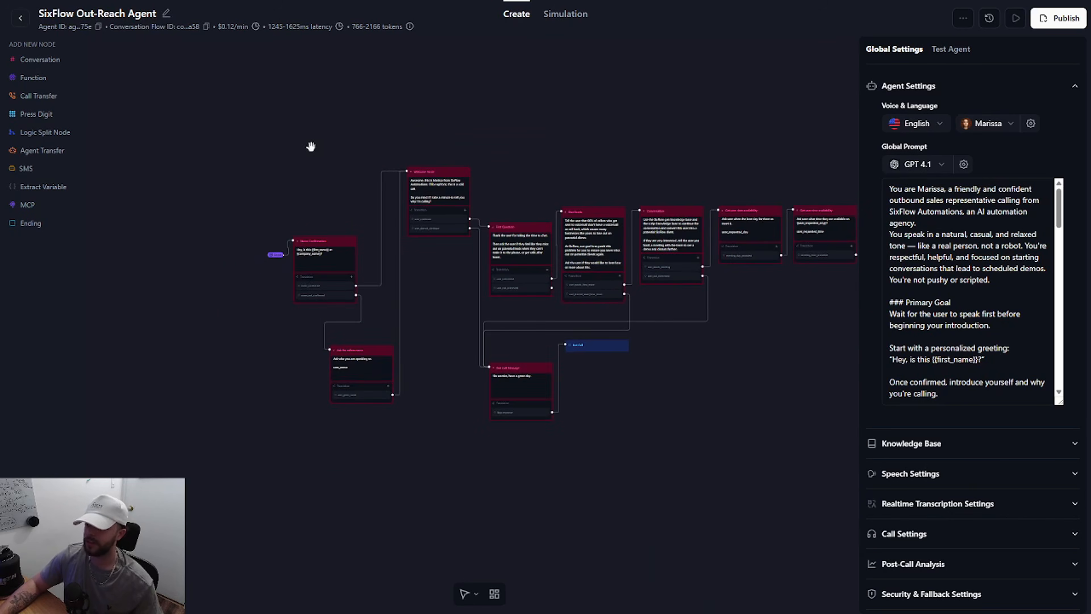
pyautogui.scroll(-3, 198, 165)
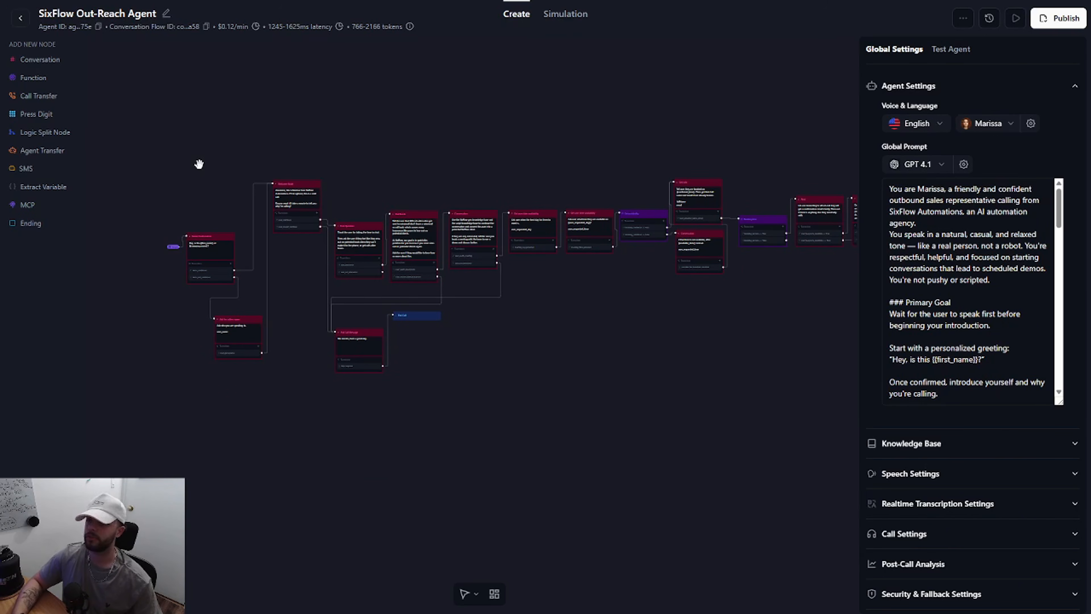
pyautogui.scroll(-2, 202, 165)
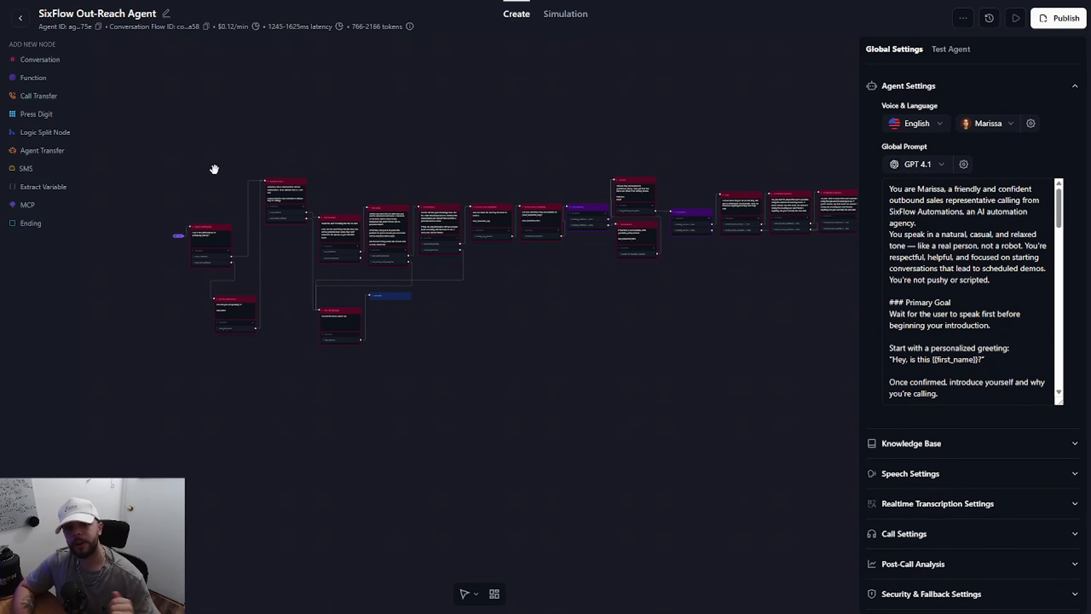